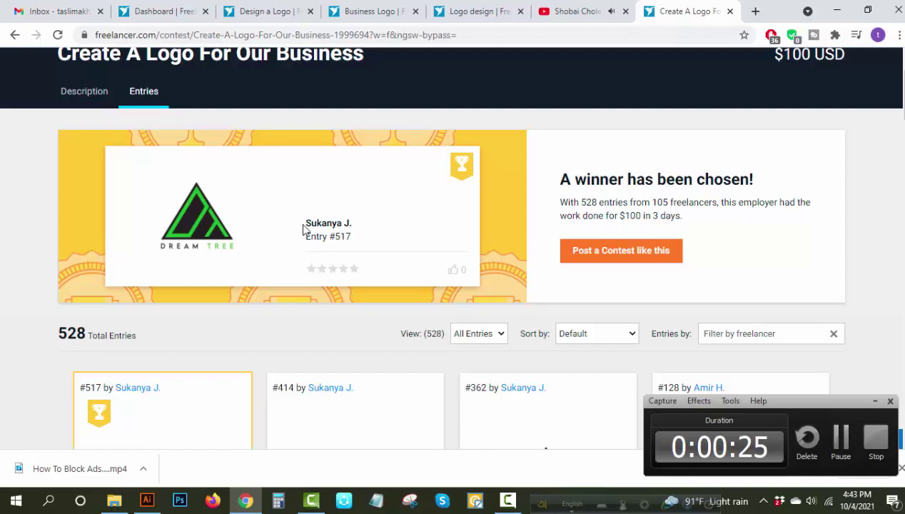
Step: Examine the winning entry and the other submissions to the Create A Logo For Our Business contest
drag(303, 228, 370, 244)
click(17, 227)
scroll(17, 228, down, 2)
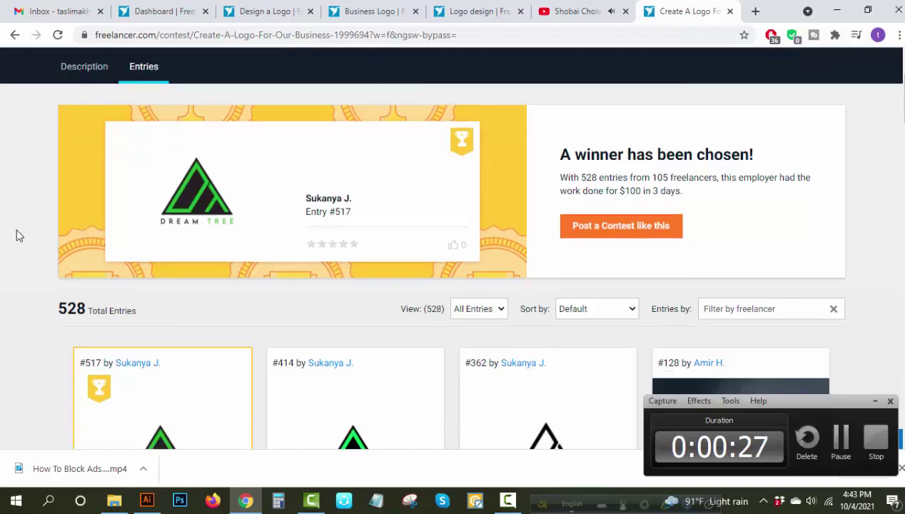
scroll(20, 236, down, 1)
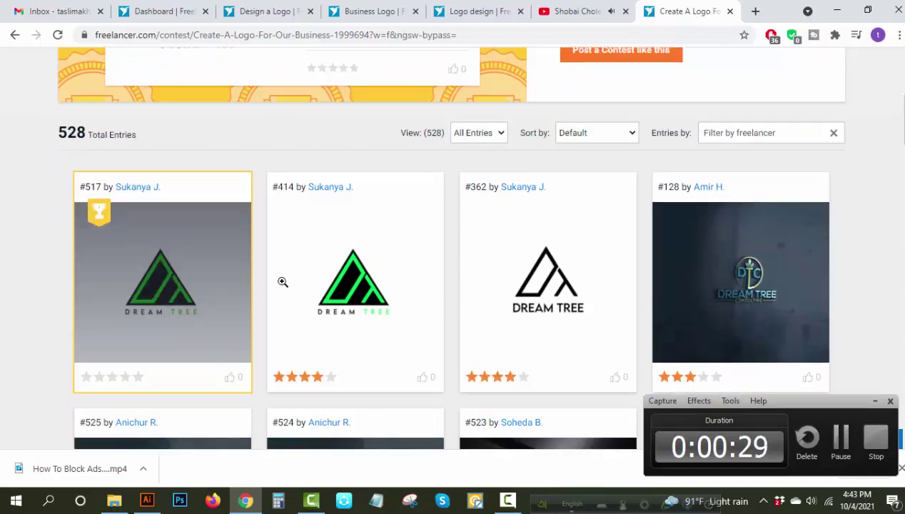
scroll(717, 257, down, 2)
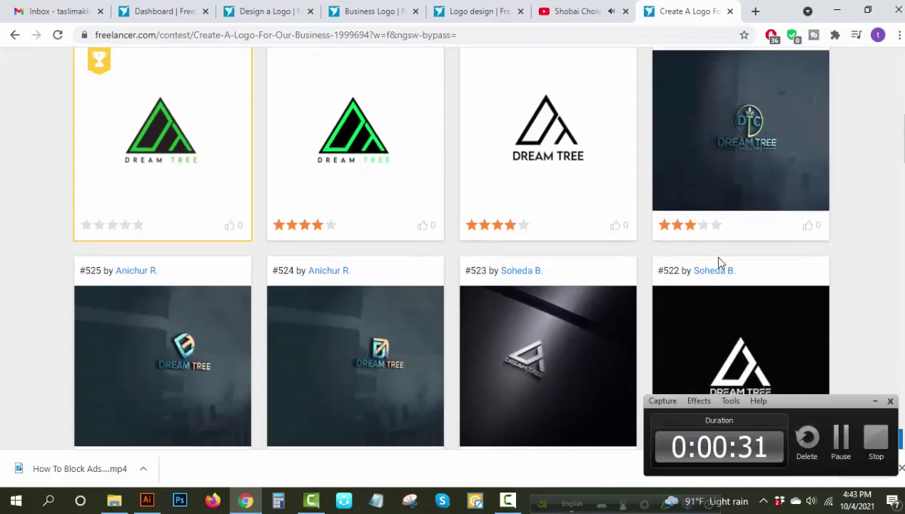
scroll(717, 258, down, 2)
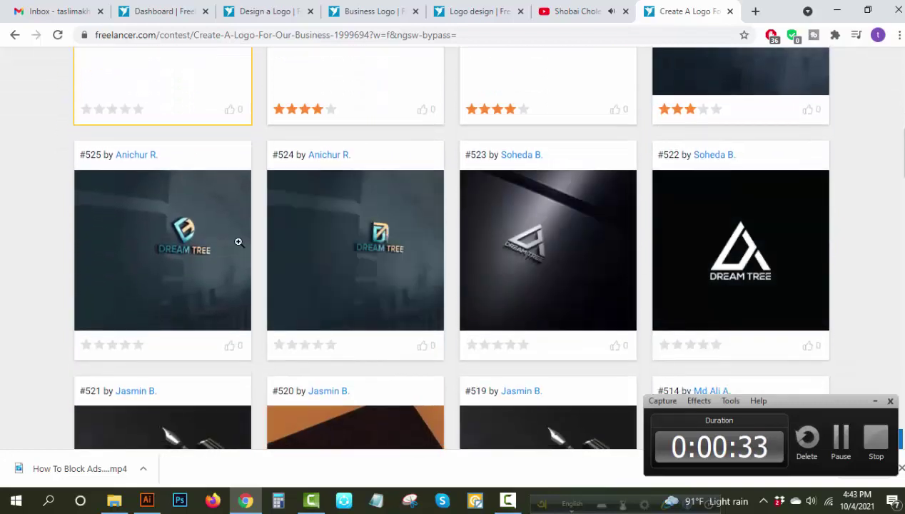
scroll(168, 239, down, 3)
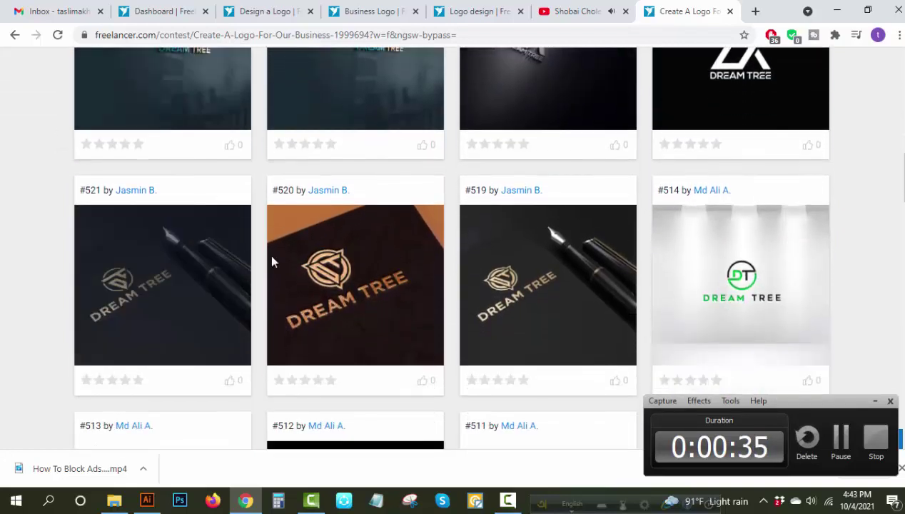
scroll(721, 284, down, 2)
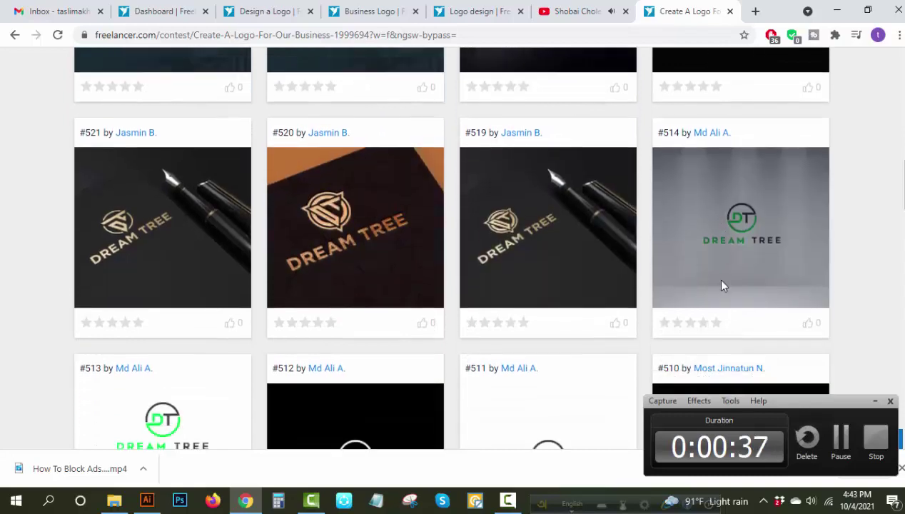
scroll(715, 275, down, 1)
scroll(685, 277, down, 1)
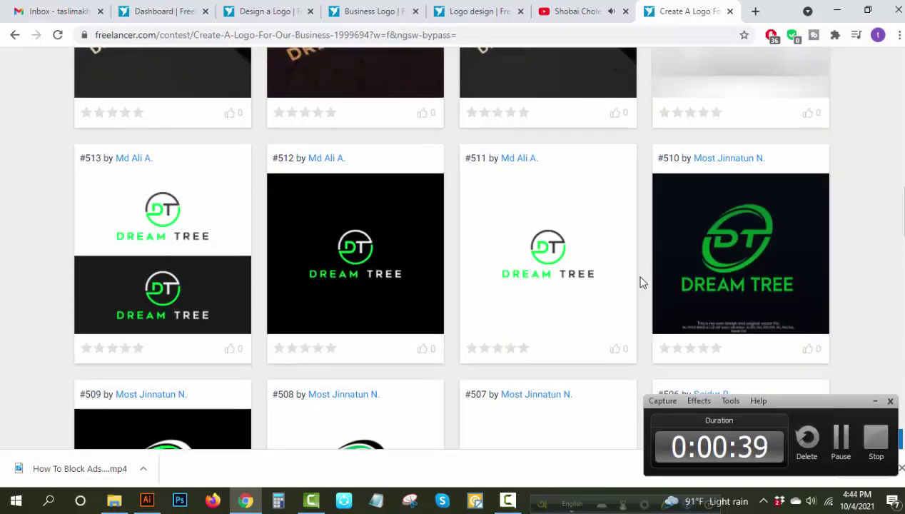
scroll(141, 273, down, 1)
scroll(140, 273, down, 2)
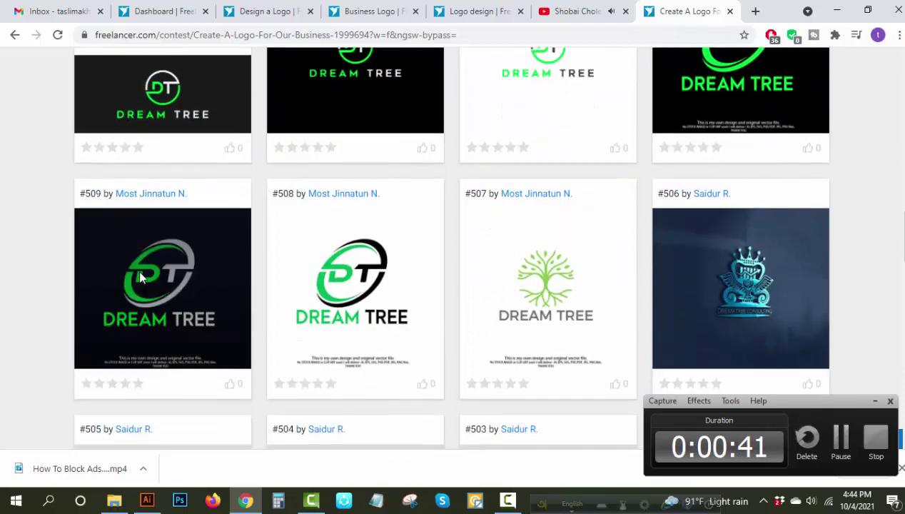
scroll(154, 277, down, 4)
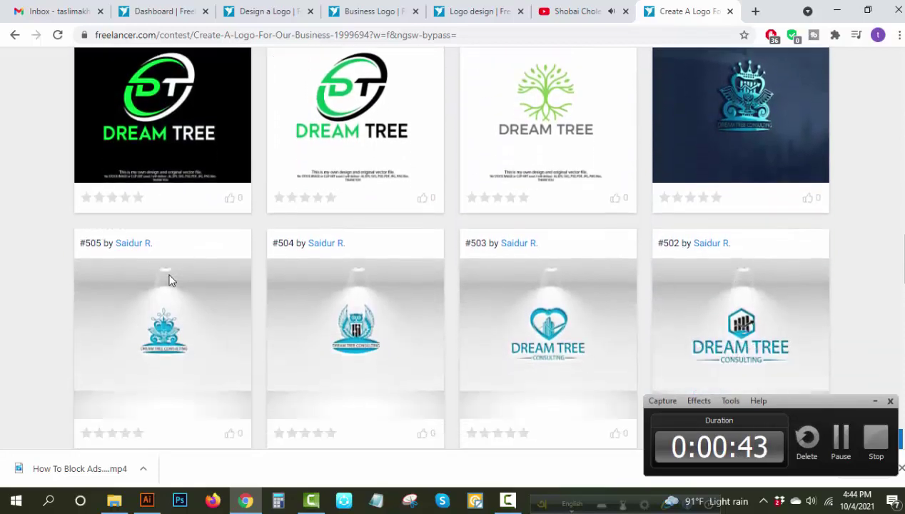
scroll(170, 276, down, 1)
scroll(172, 275, up, 6)
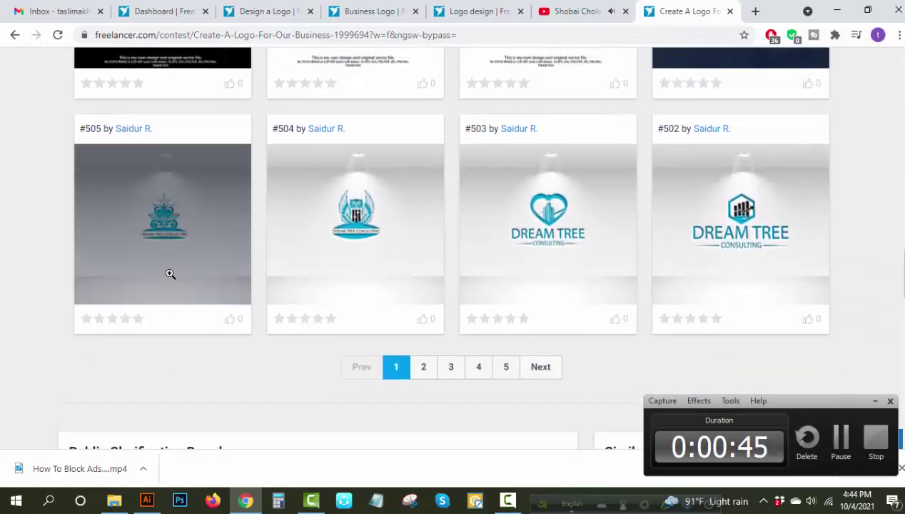
scroll(174, 266, up, 13)
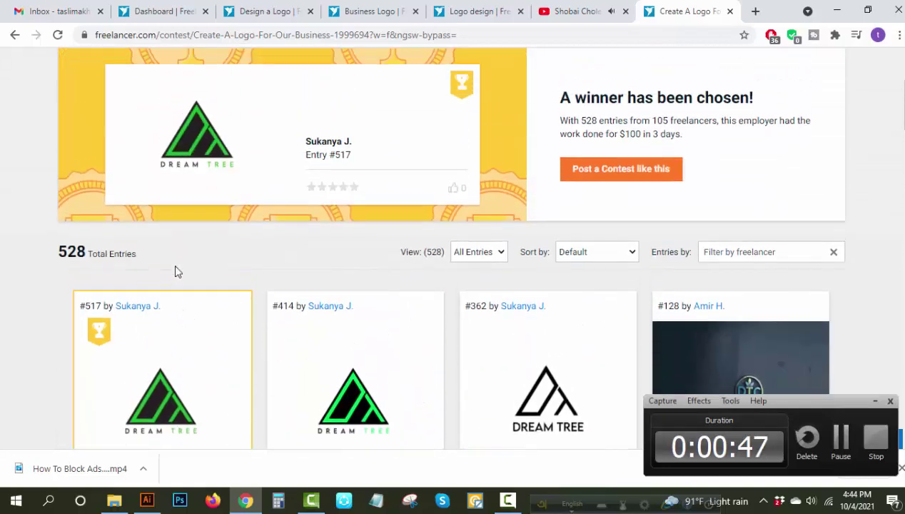
scroll(175, 267, up, 2)
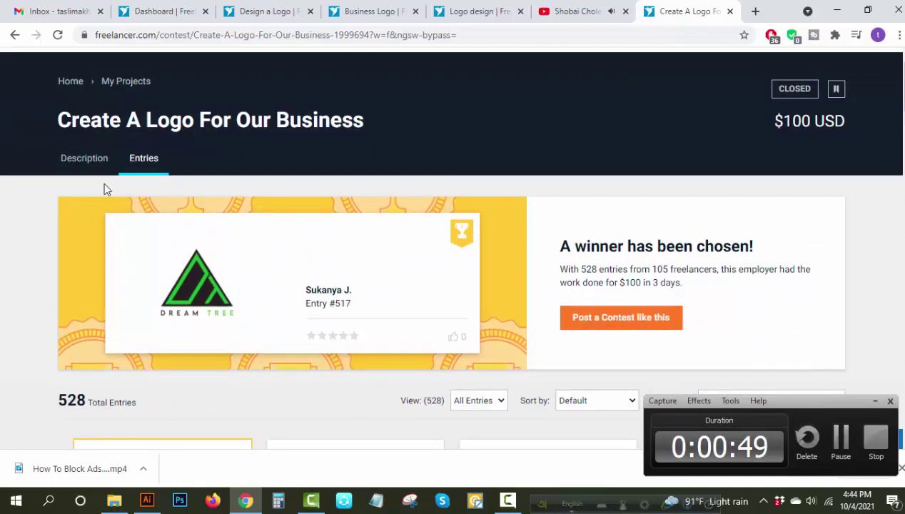
Step: Open the contest's description and read the client's brief on the business name, colours and logo wording
click(87, 161)
scroll(100, 187, down, 4)
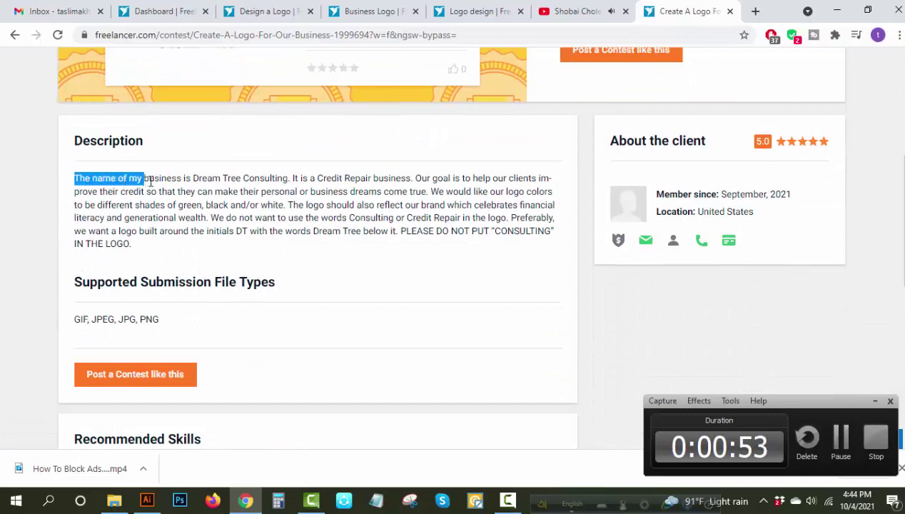
drag(150, 180, 500, 180)
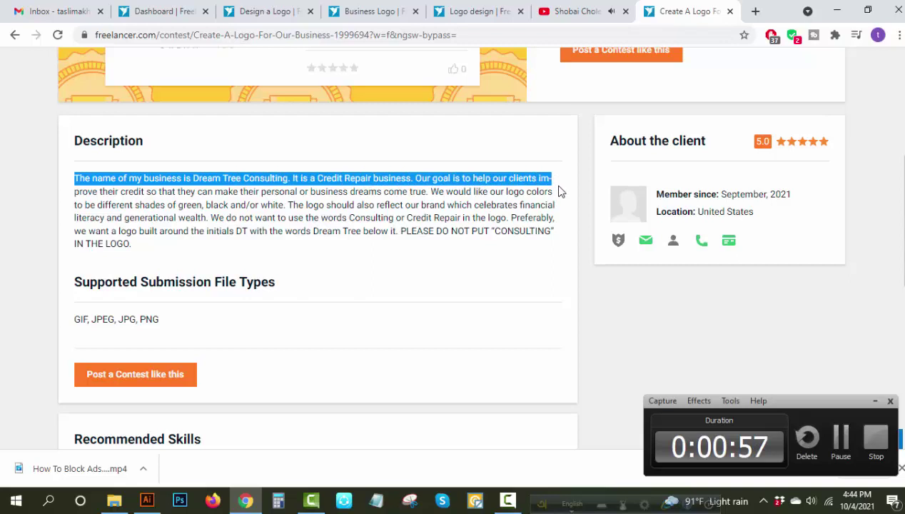
drag(559, 192, 572, 248)
click(43, 223)
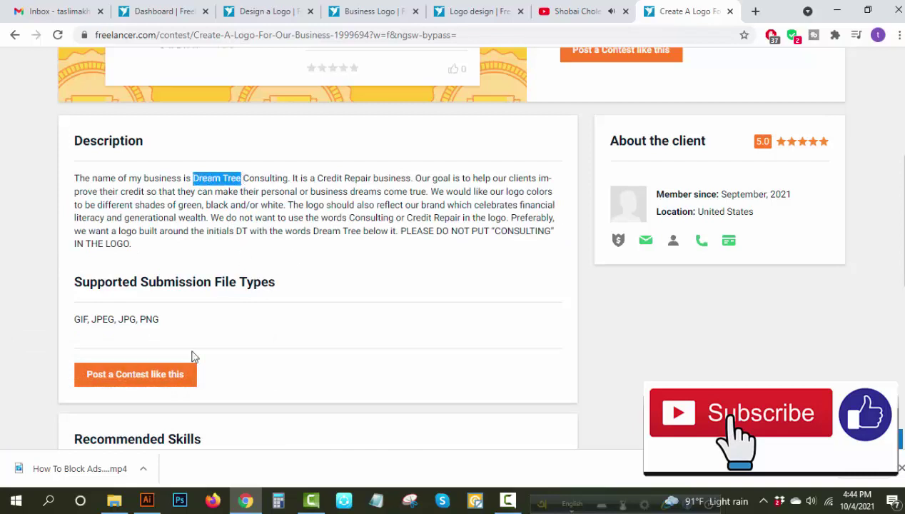
Step: Switch to Illustrator, paste the business name "Dream Tree" onto the artboard and enlarge it to about 136 pt
click(147, 501)
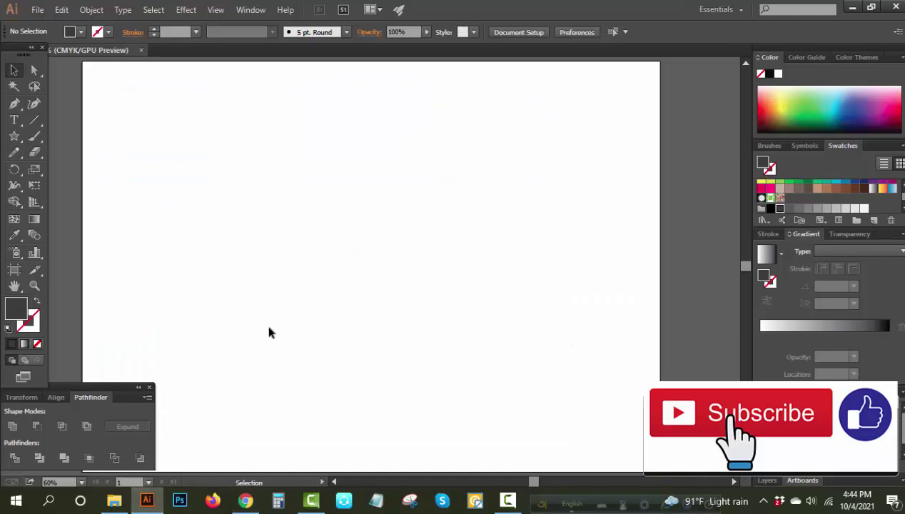
key(ctrl+v)
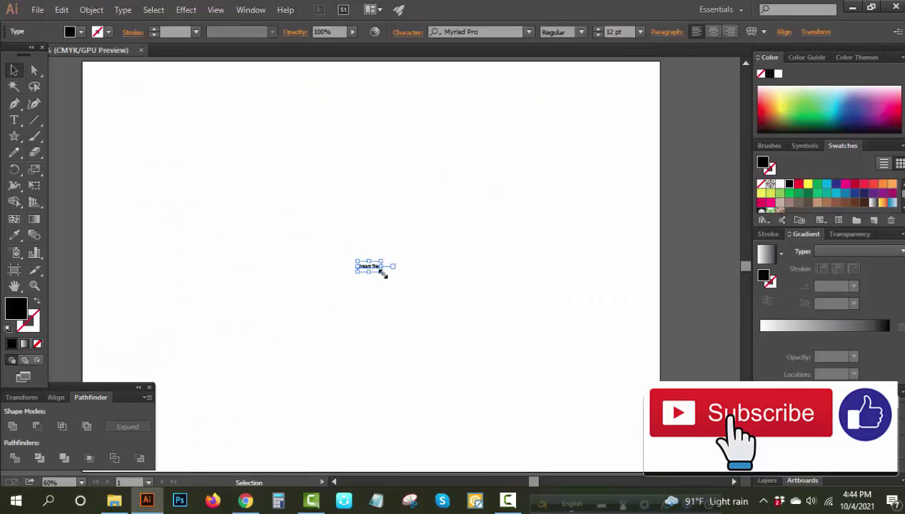
drag(383, 273, 374, 334)
Step: Set the font of the Dream Tree text to ADAM.CG PRO
click(488, 31)
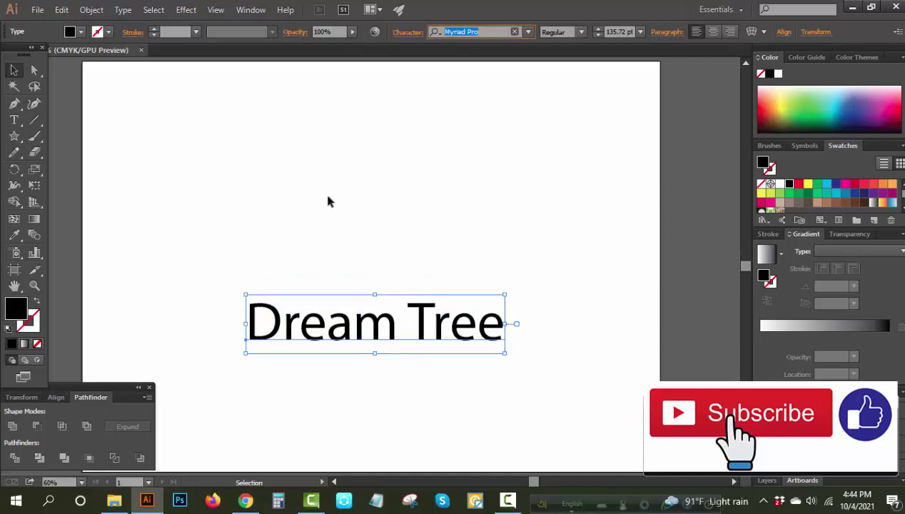
text(ad)
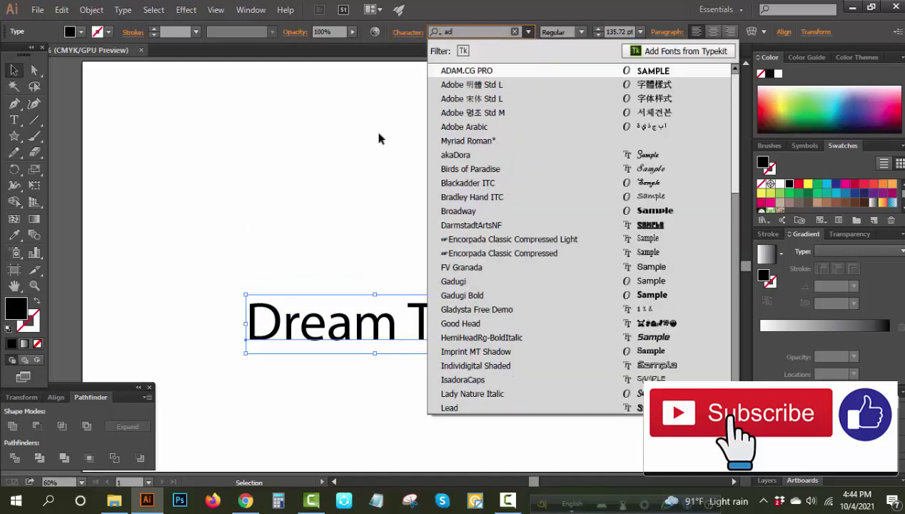
click(438, 74)
click(397, 224)
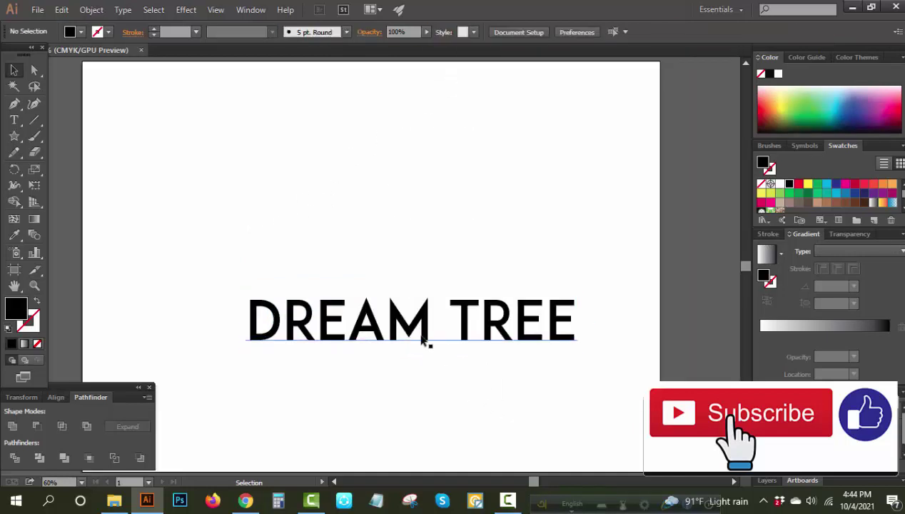
Step: Convert the DREAM TREE text to outlines and move it lower on the artboard
click(426, 345)
right_click(537, 330)
click(562, 416)
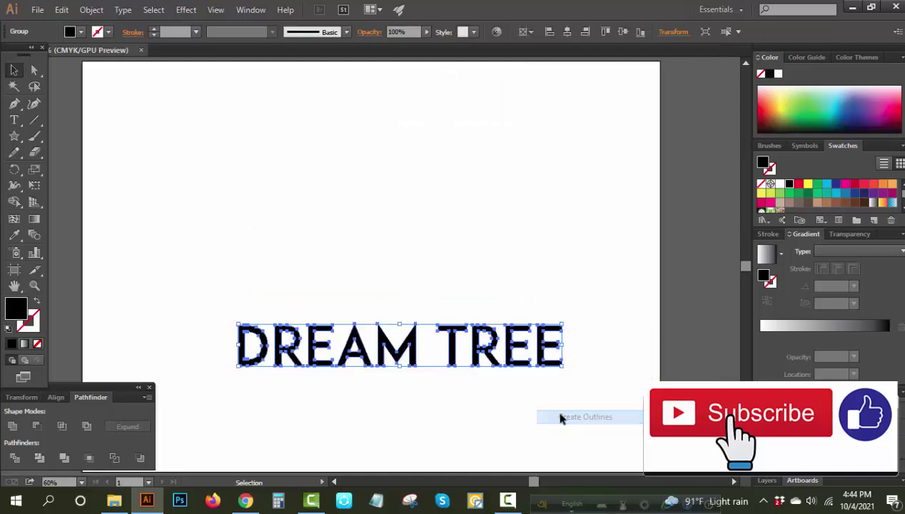
click(562, 417)
drag(400, 349, 400, 363)
click(403, 275)
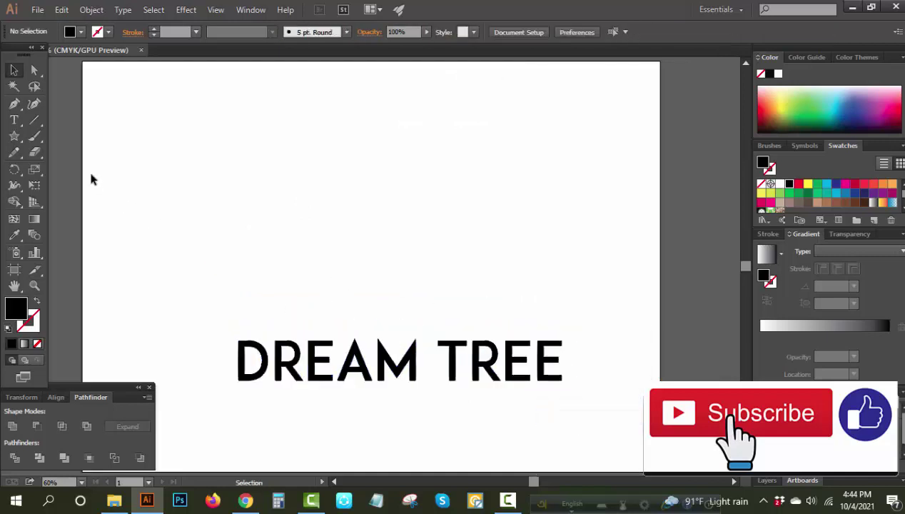
Step: Draw a black equilateral triangle and place it centrally above the DREAM TREE lettering
click(15, 137)
drag(261, 182, 289, 245)
click(14, 70)
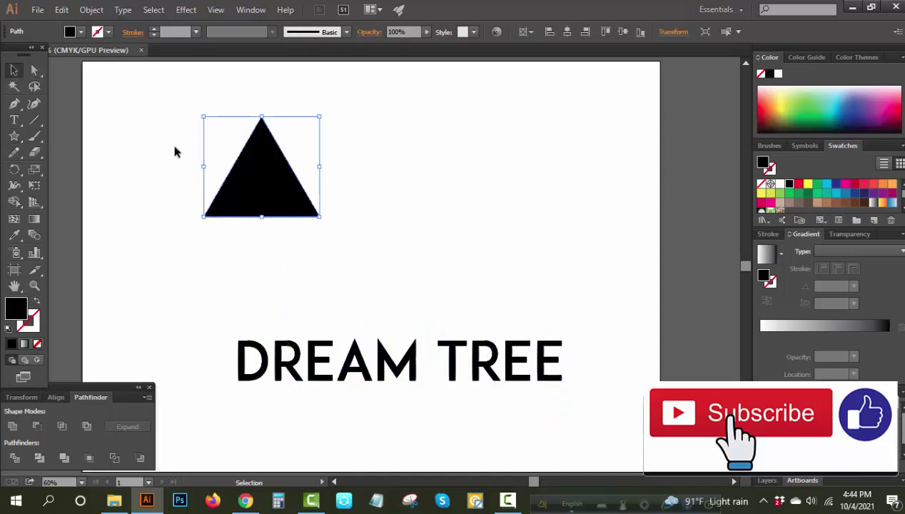
click(176, 149)
drag(278, 199, 376, 228)
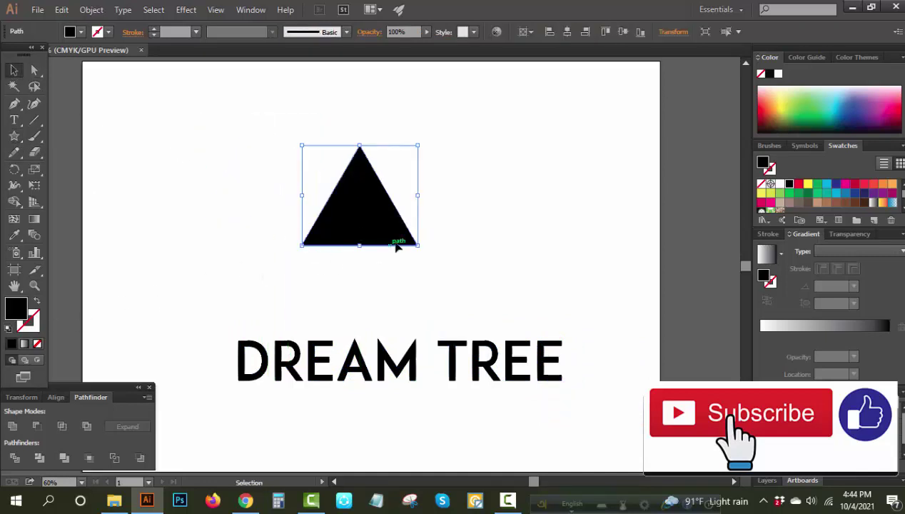
Step: Scale the triangle up to about twice its size and move the DREAM TREE lettering down to clear it
drag(420, 250, 473, 295)
drag(457, 353, 448, 397)
click(385, 318)
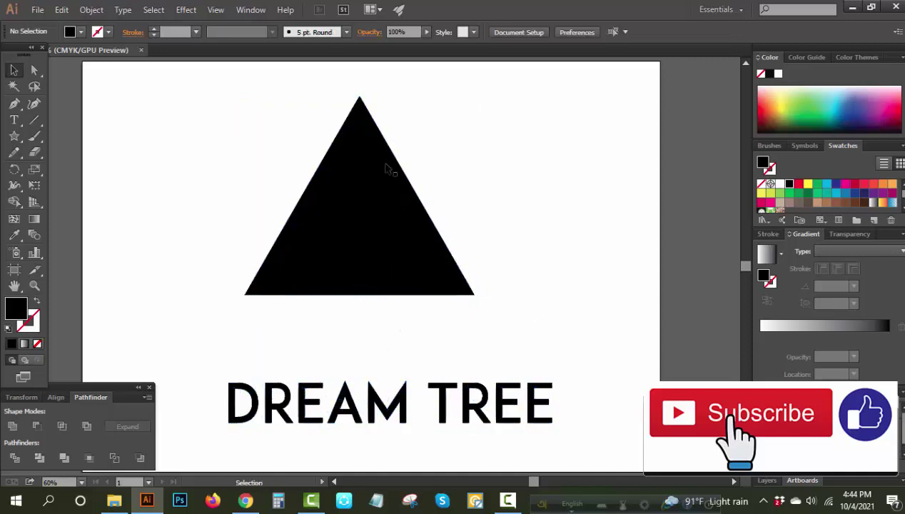
Step: Remove the triangle's fill and give it a light green 40 pt stroke
click(357, 205)
click(38, 344)
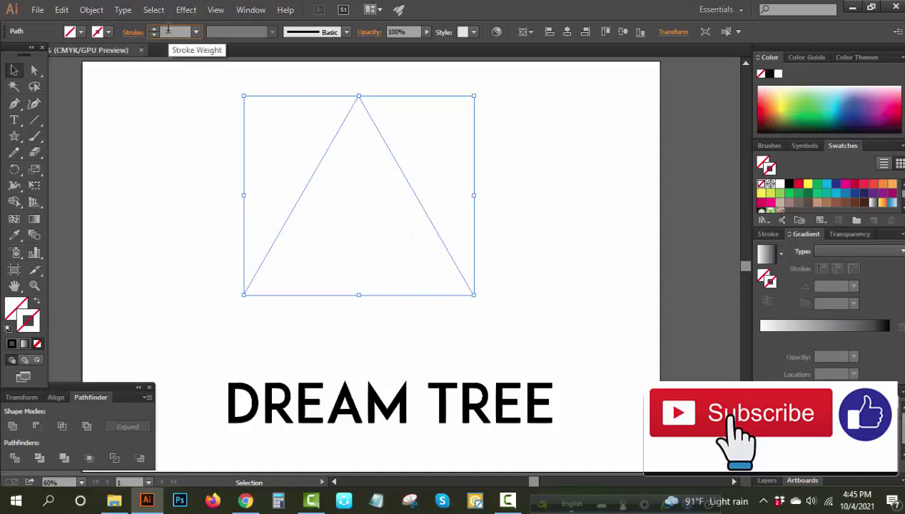
key(Return)
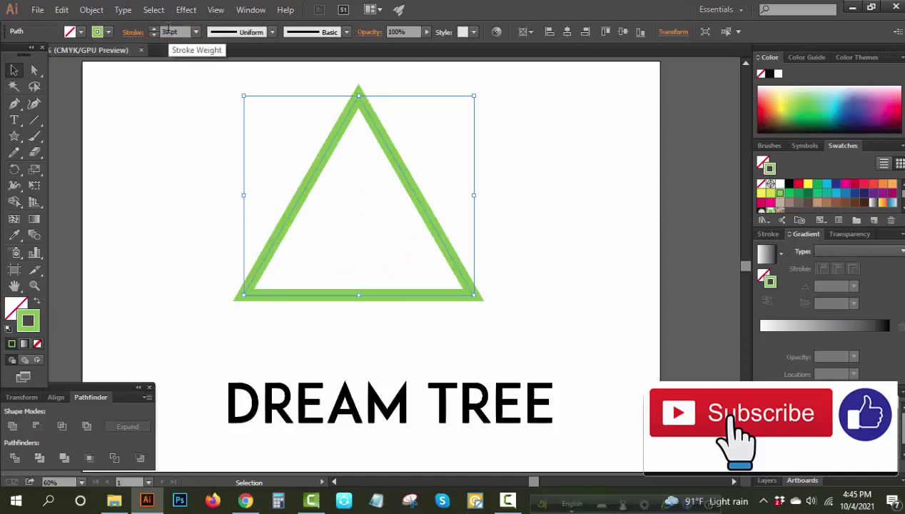
key(shift+Up)
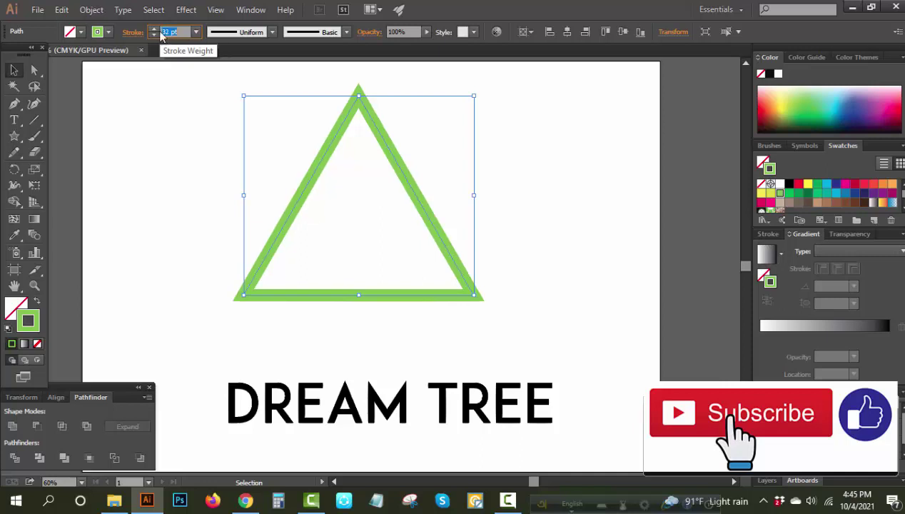
click(194, 127)
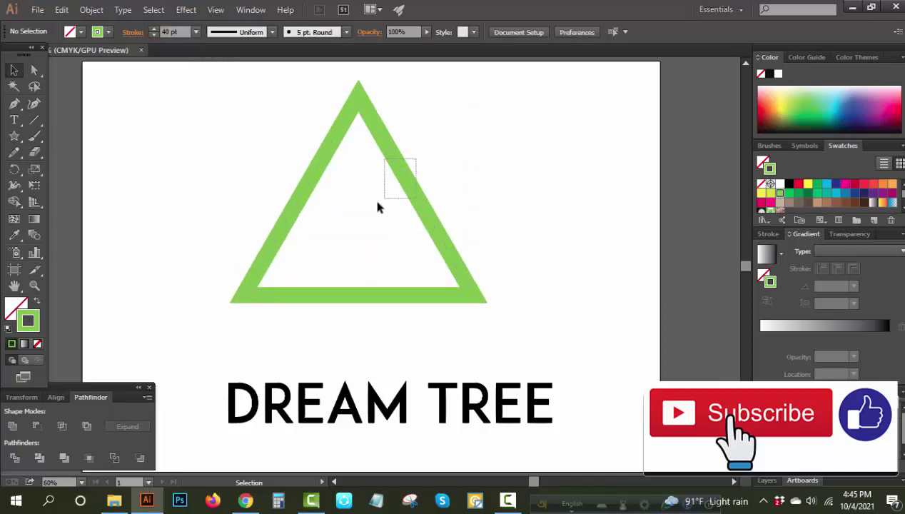
drag(378, 207, 376, 210)
click(171, 181)
Step: Draw a line along the triangle's left side from apex to base corner and lengthen it beyond both ends
click(33, 120)
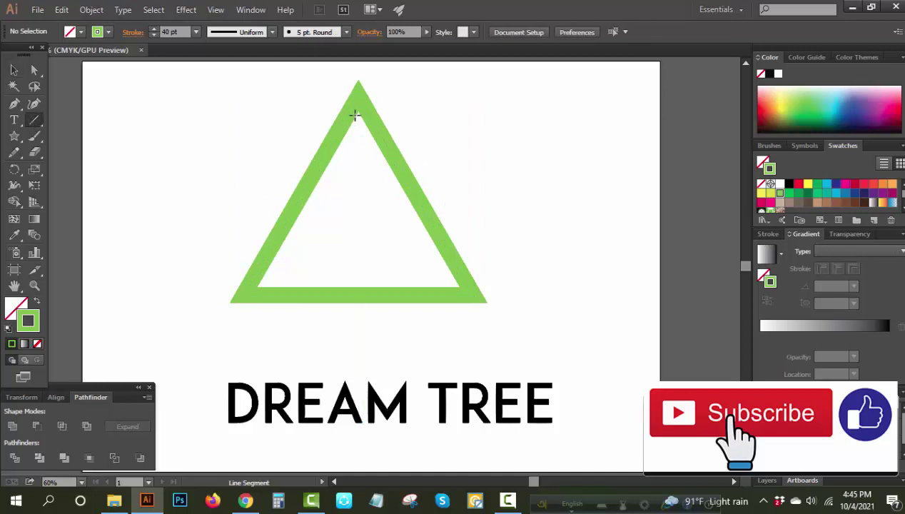
drag(358, 100, 244, 296)
key(v)
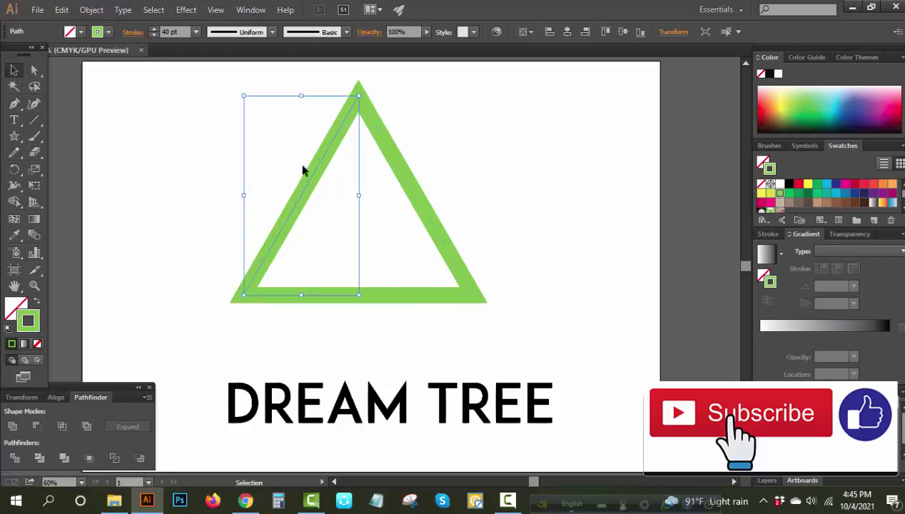
drag(362, 200, 382, 133)
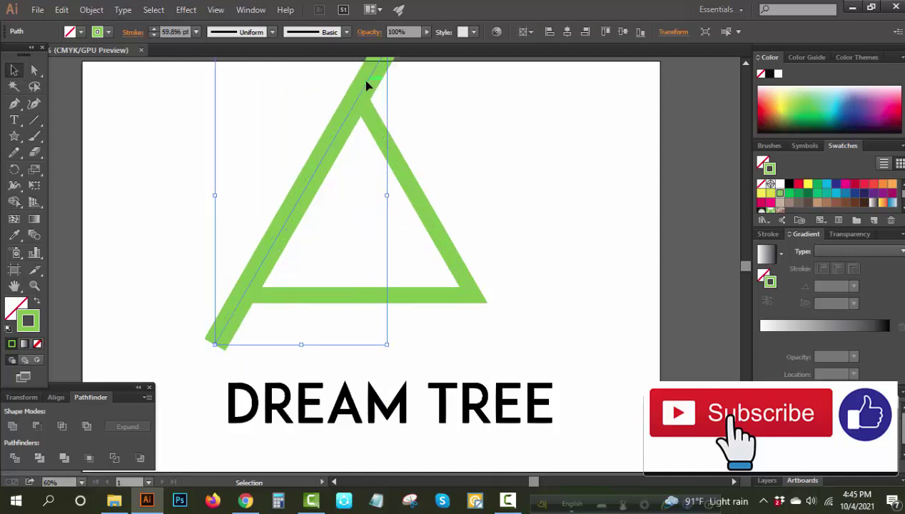
Step: Place the long line and a parallel copy across the triangle's right side, and match their stroke to the triangle's 40 pt stroke
drag(366, 86, 431, 167)
click(469, 135)
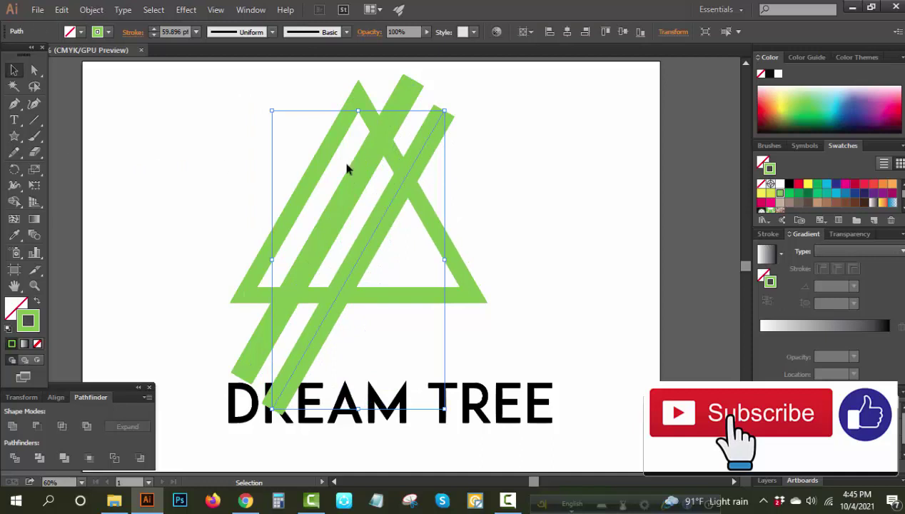
drag(515, 80, 403, 126)
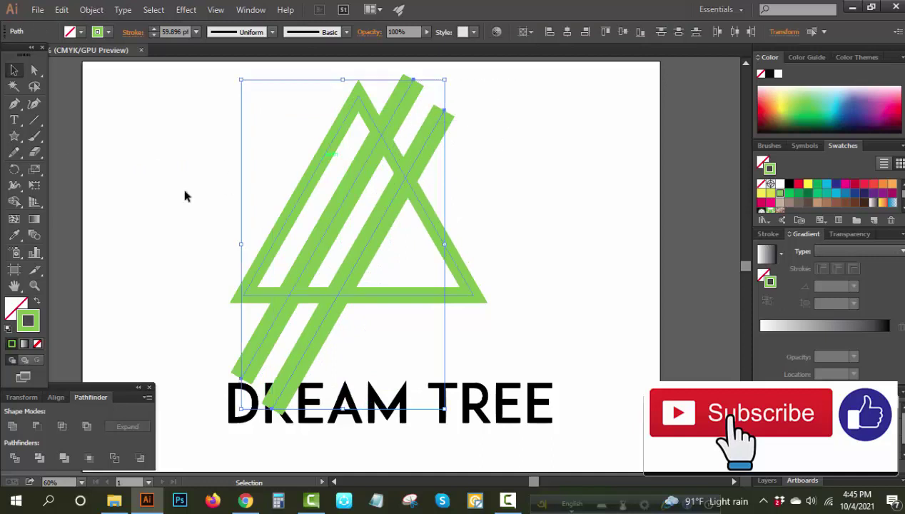
click(15, 235)
click(433, 216)
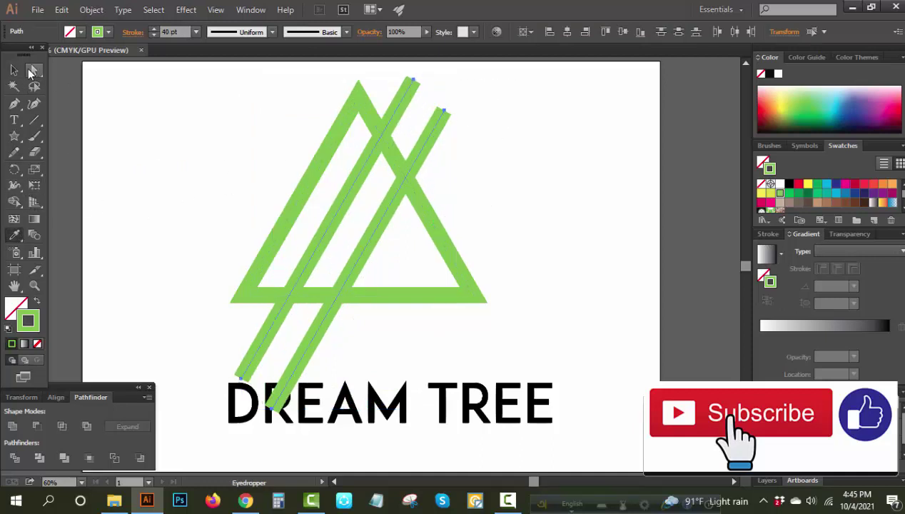
Step: Bring the two diagonal bars closer together so only a narrow gap separates them
click(14, 70)
click(464, 171)
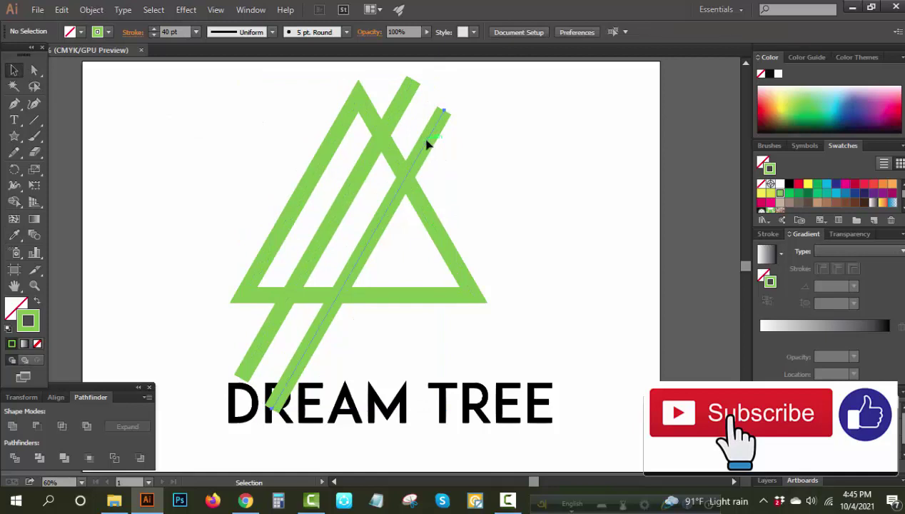
drag(427, 145, 403, 125)
Step: Nudge both diagonal bars straight down together across the triangle
drag(485, 89, 412, 122)
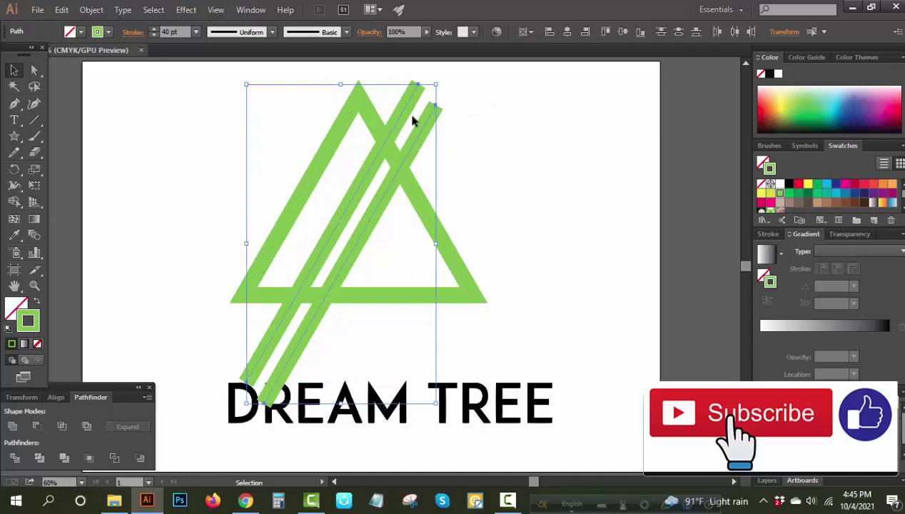
key(Down)
key(Down)
key(Down)
key(Down)
key(Down)
key(Down)
key(Down)
key(Down)
key(Down)
key(Down)
key(Down)
key(Down)
key(Down)
key(Down)
key(Down)
key(Down)
key(Down)
key(Down)
key(Down)
key(Down)
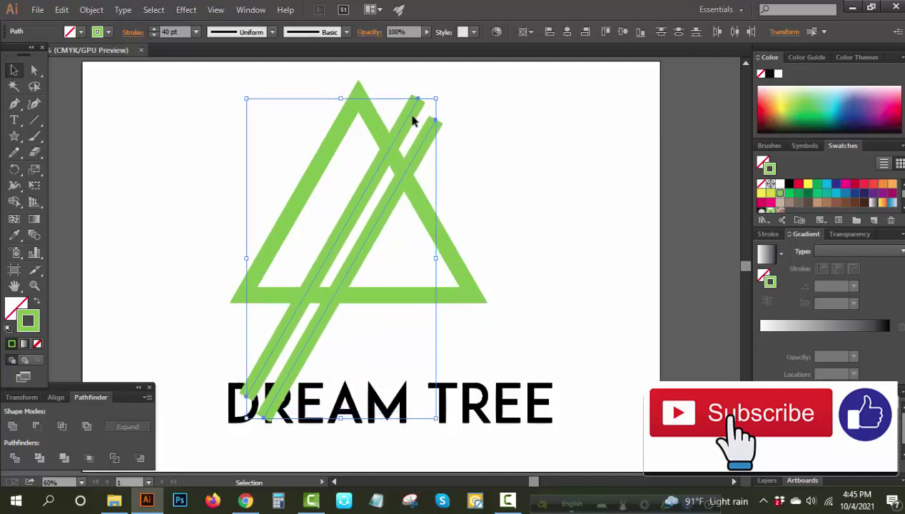
key(Down)
key(Down)
key(Down)
key(Down)
key(Down)
key(Down)
click(502, 133)
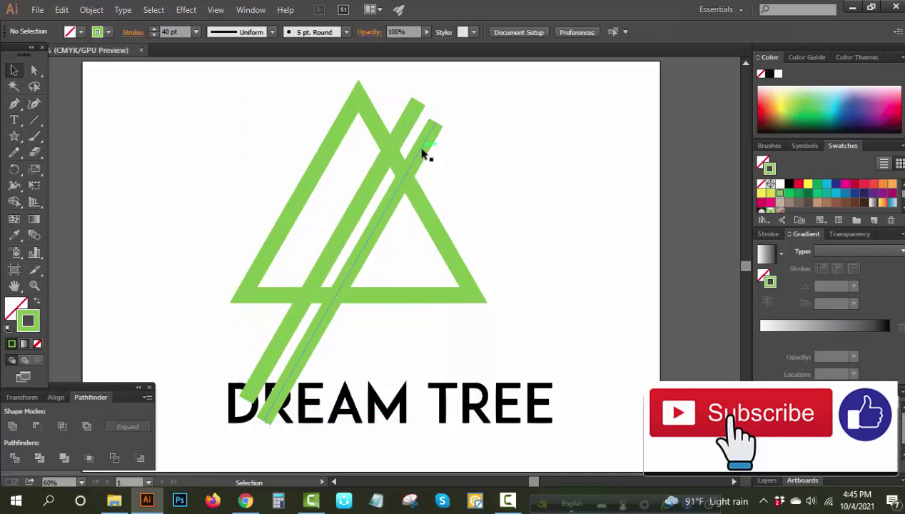
Step: Copy a diagonal bar toward the triangle's lower right corner, and expand the triangle and all three bars into filled shapes
drag(423, 153, 463, 184)
drag(526, 119, 270, 217)
click(92, 9)
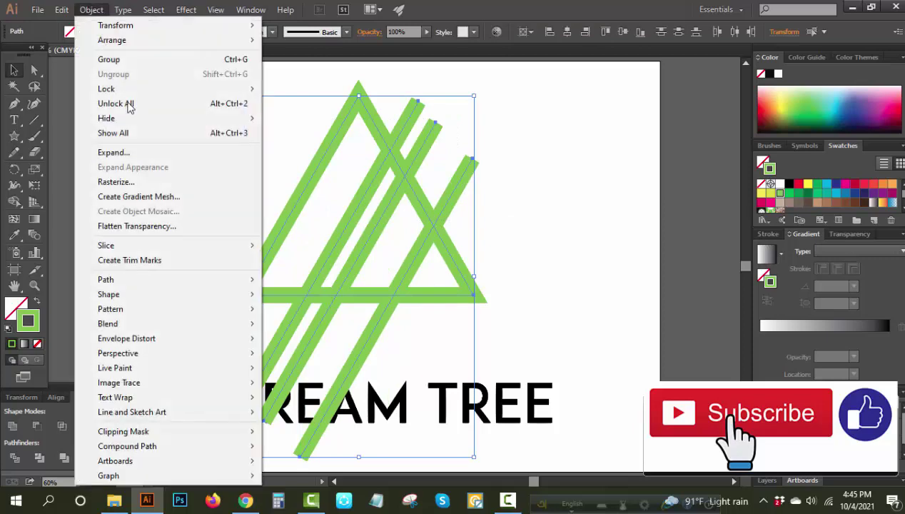
click(118, 152)
click(426, 325)
click(159, 141)
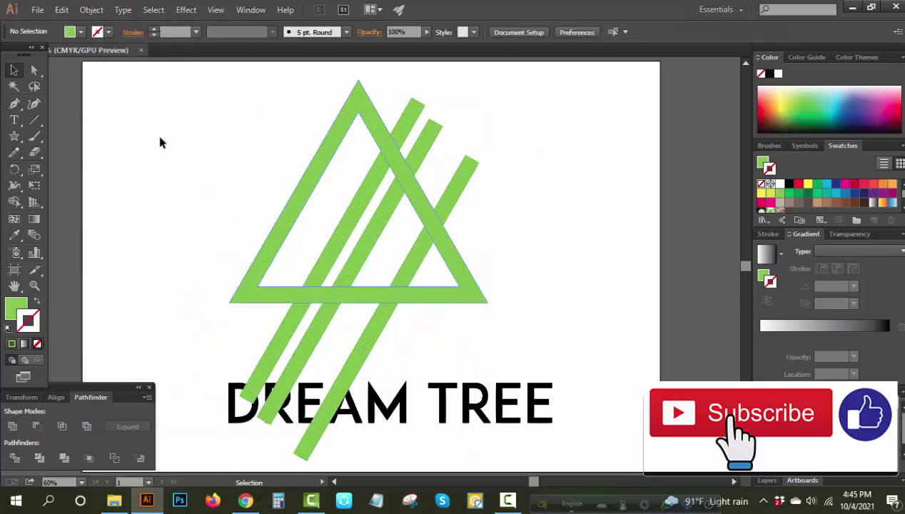
Step: Draw a straight line along the inner edge of the triangle's right side, extending beyond the shape at both ends
click(35, 120)
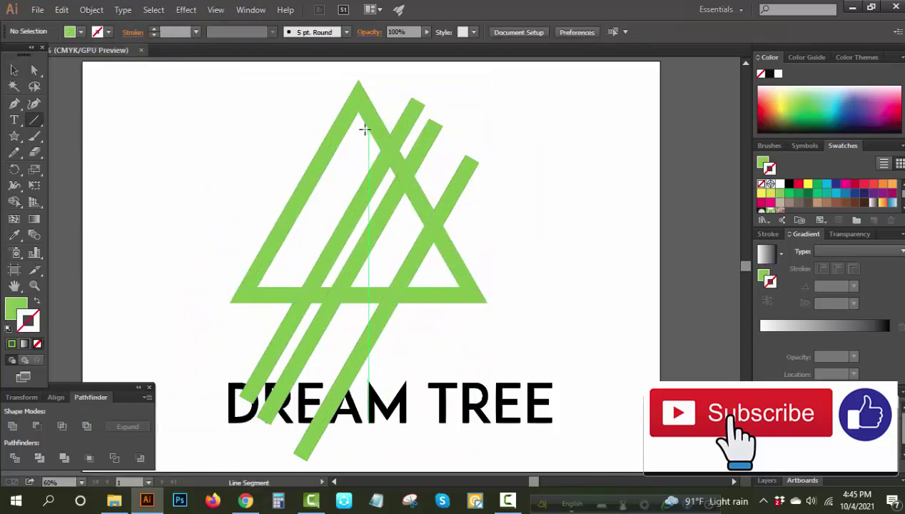
mouse_move(358, 114)
mouse_down()
mouse_move(445, 314)
mouse_move(460, 287)
mouse_move(488, 338)
mouse_up()
key(v)
click(448, 333)
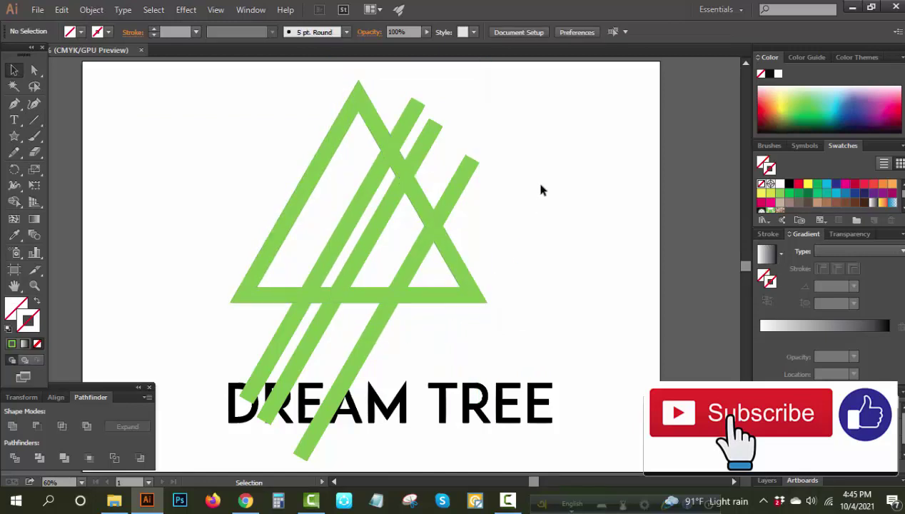
Step: Divide the triangle, bars and line where they cross, and ungroup the resulting pieces
drag(545, 134, 98, 355)
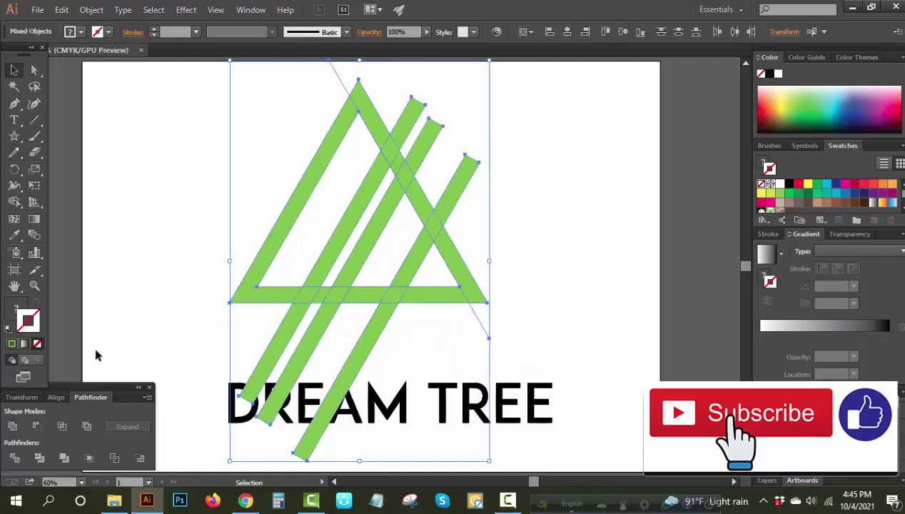
click(22, 460)
right_click(204, 219)
click(237, 298)
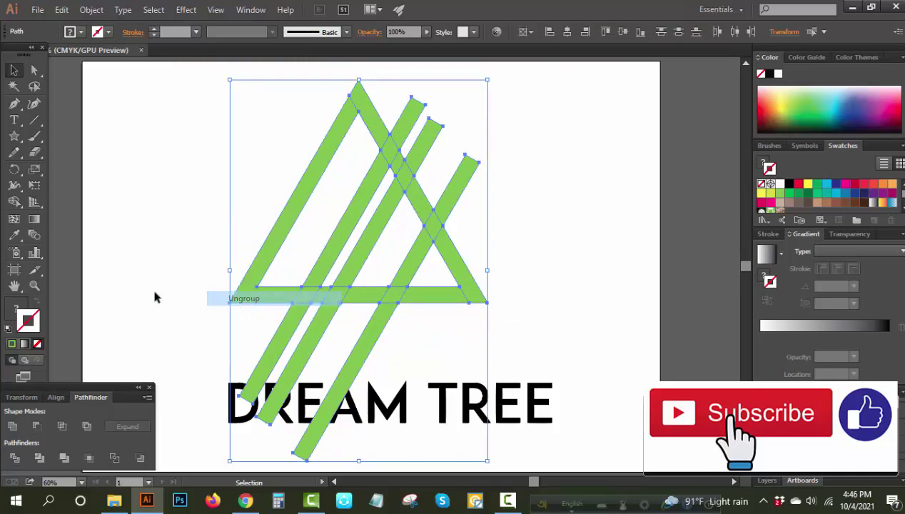
Step: Delete the bar ends that stick out beyond the triangle's right side and base
drag(509, 131, 445, 171)
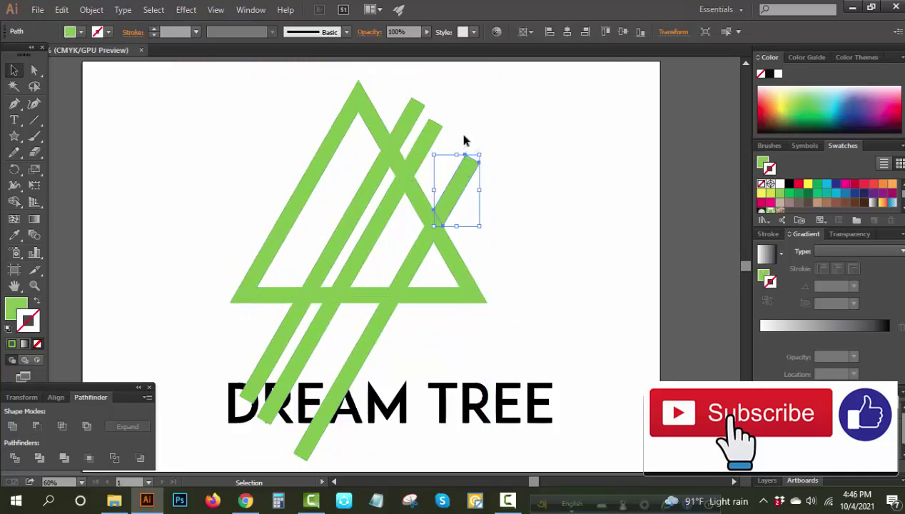
key(Delete)
drag(472, 87, 418, 136)
key(Delete)
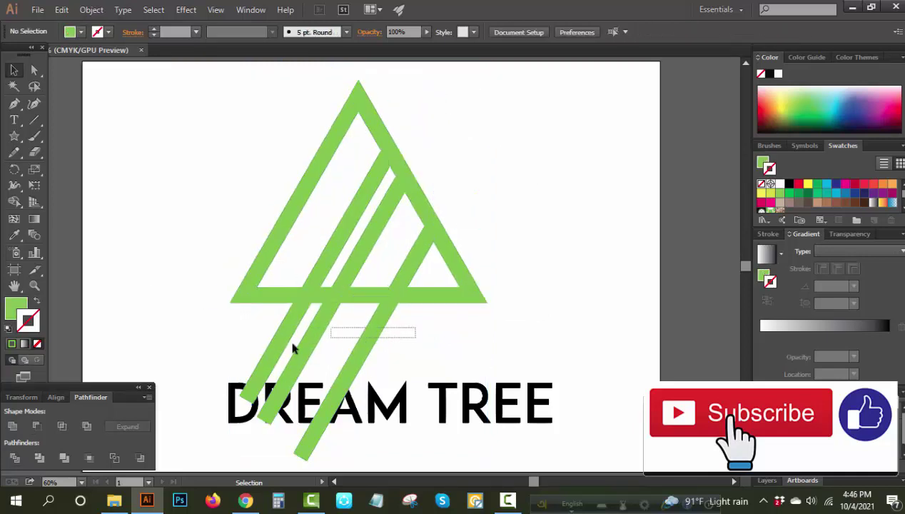
drag(293, 348, 314, 323)
key(Delete)
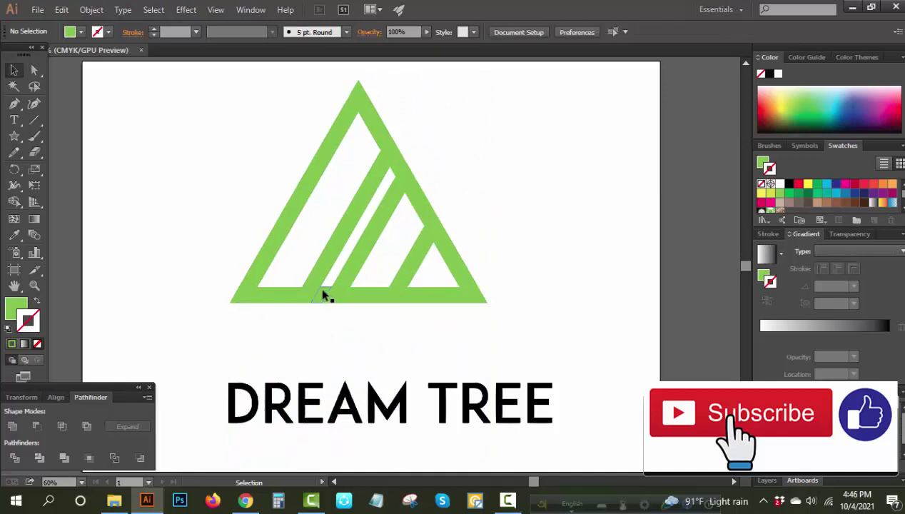
Step: Delete the middle bar and the pieces between the first two bars on the base and right side to separate the D
click(323, 295)
key(Delete)
click(370, 251)
key(Delete)
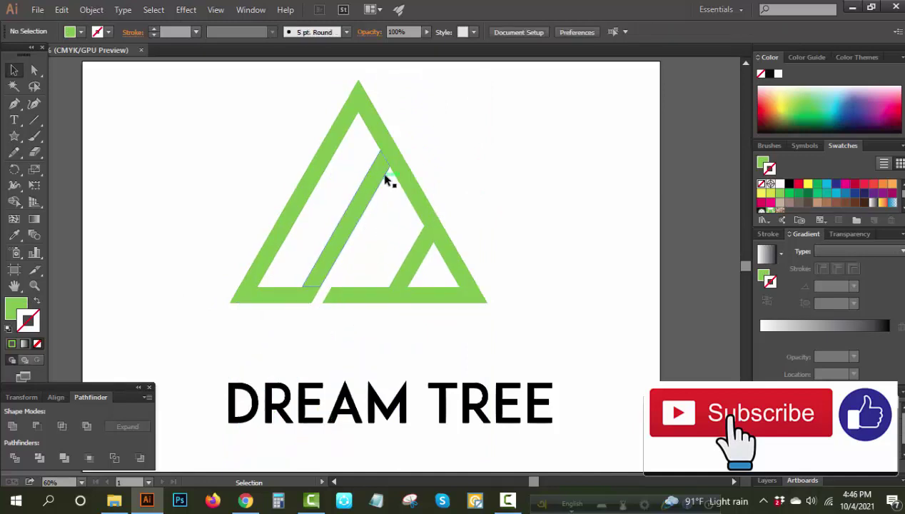
click(396, 167)
key(Delete)
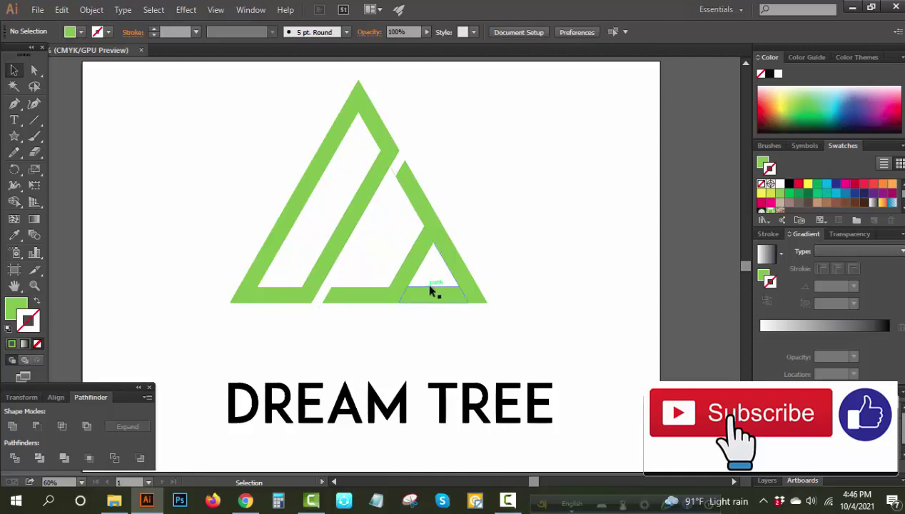
Step: Delete the remaining base pieces on both sides of the short bar so the right part forms a T
click(434, 291)
key(Delete)
click(355, 297)
key(Delete)
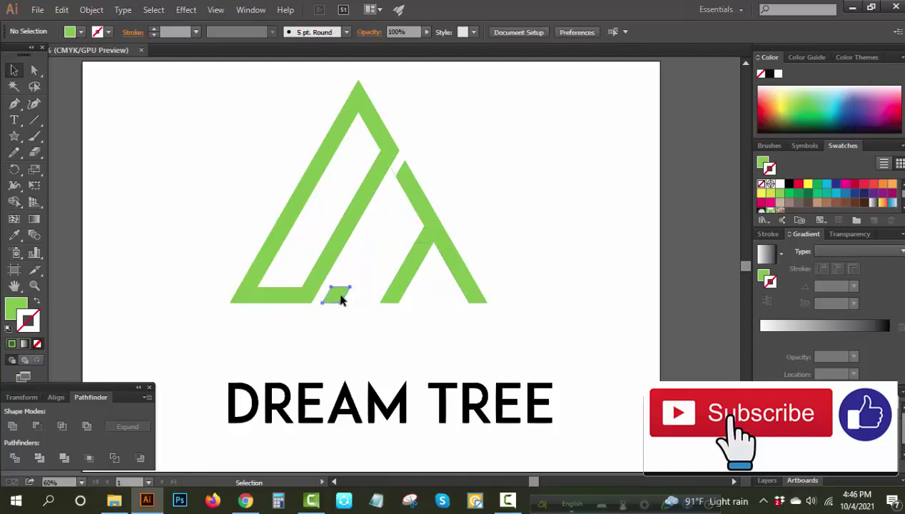
click(341, 297)
key(Delete)
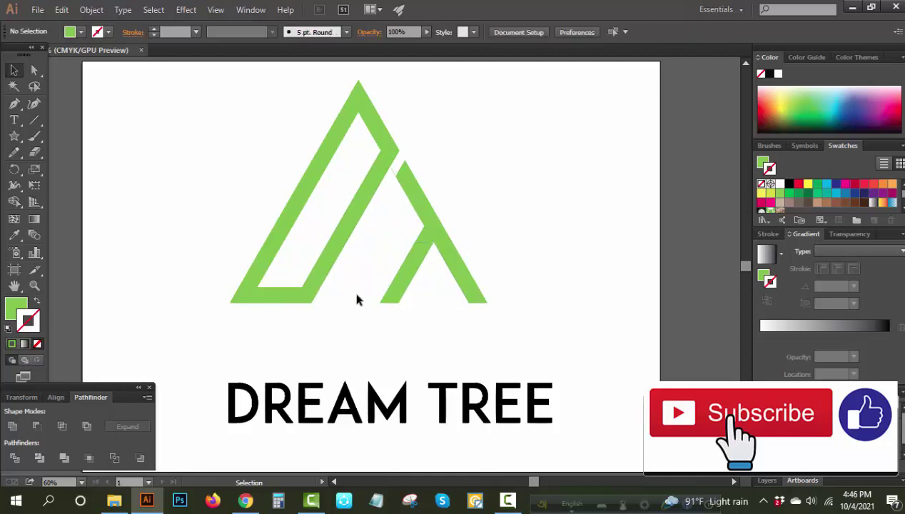
Step: Draw a temporary line without fill or stroke, and use the Magic Wand to remove it with any matching invisible pieces
click(34, 120)
drag(213, 122, 77, 200)
click(13, 87)
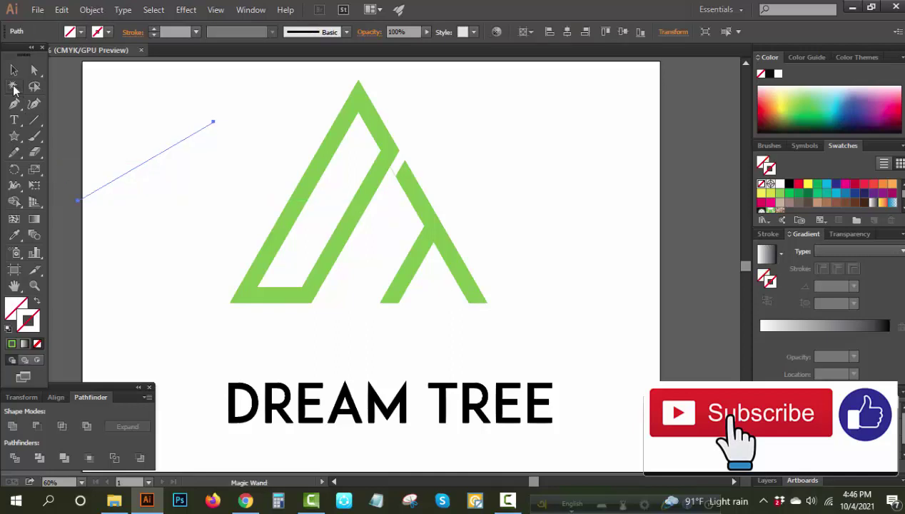
click(147, 163)
click(90, 135)
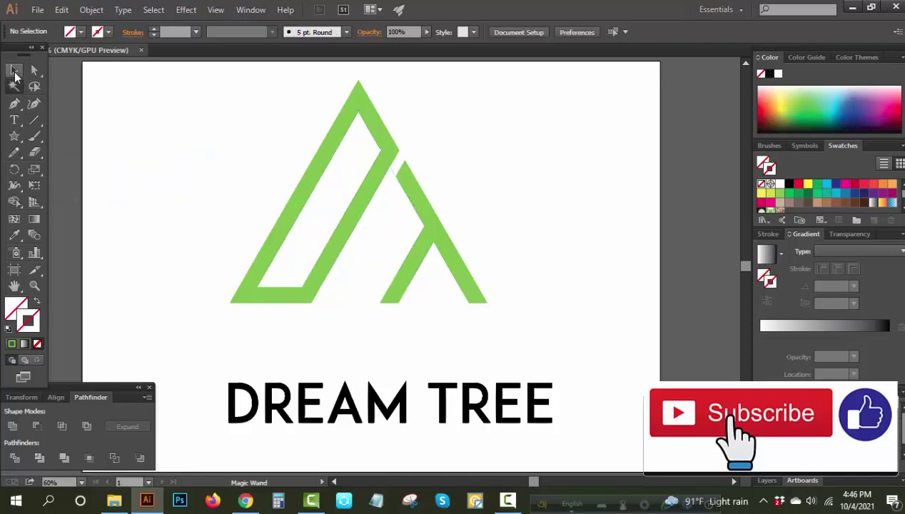
click(13, 69)
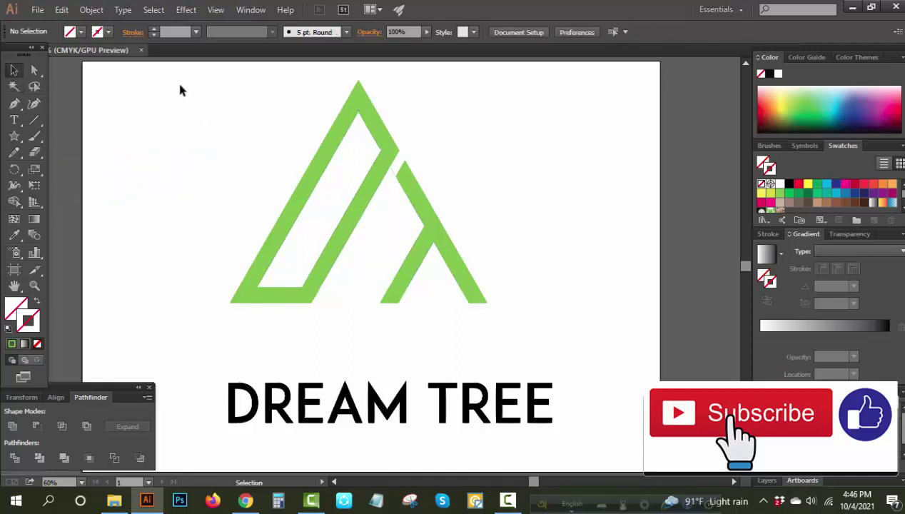
Step: Unite the remaining green pieces of the D and T shapes
click(398, 176)
click(230, 150)
drag(173, 101, 541, 338)
click(13, 427)
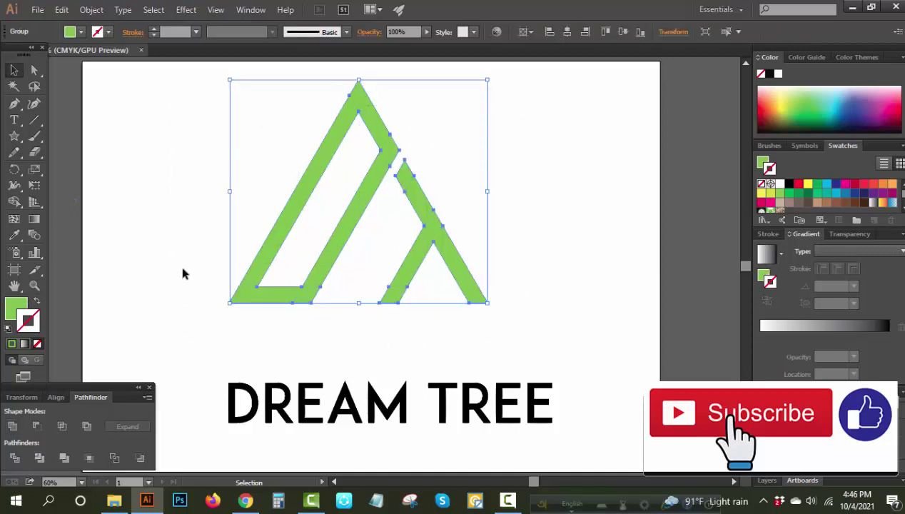
click(182, 269)
Step: Draw a solid green triangle over the DT mark and center it on the mark horizontally and vertically
click(18, 142)
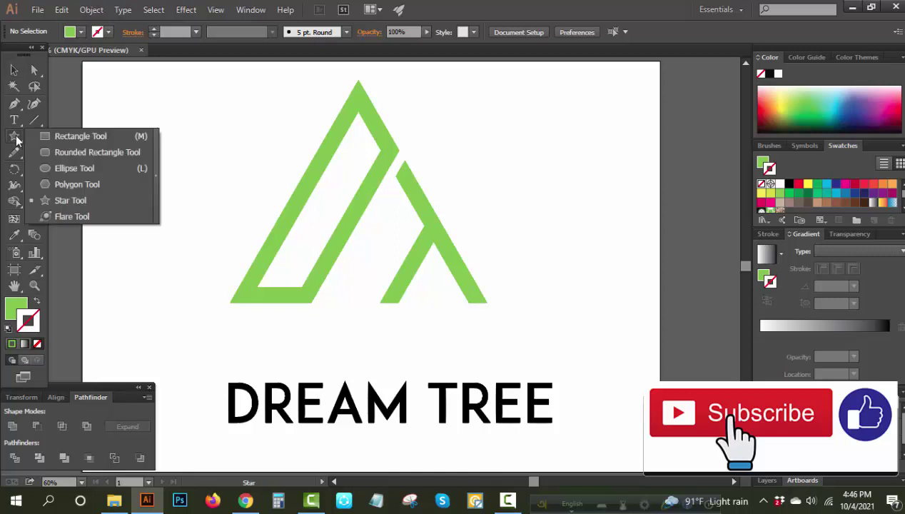
drag(259, 167, 327, 245)
click(15, 71)
drag(126, 106, 473, 268)
click(569, 32)
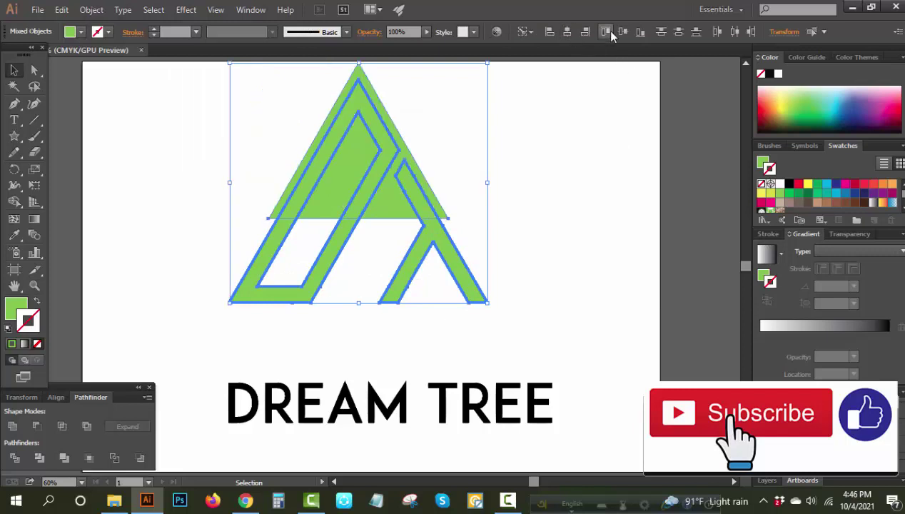
click(622, 32)
click(588, 137)
Step: Enlarge the solid triangle from its center until it extends slightly beyond the mark, and color it black
click(423, 230)
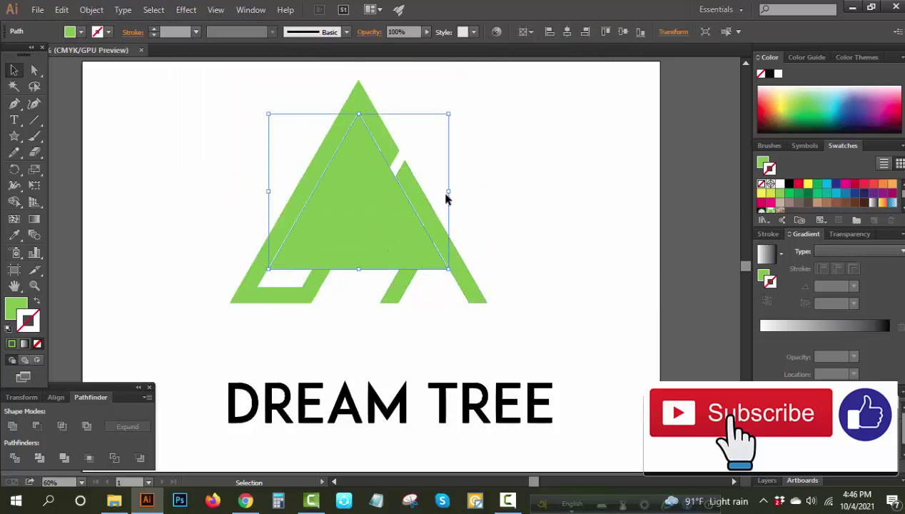
drag(448, 192, 497, 224)
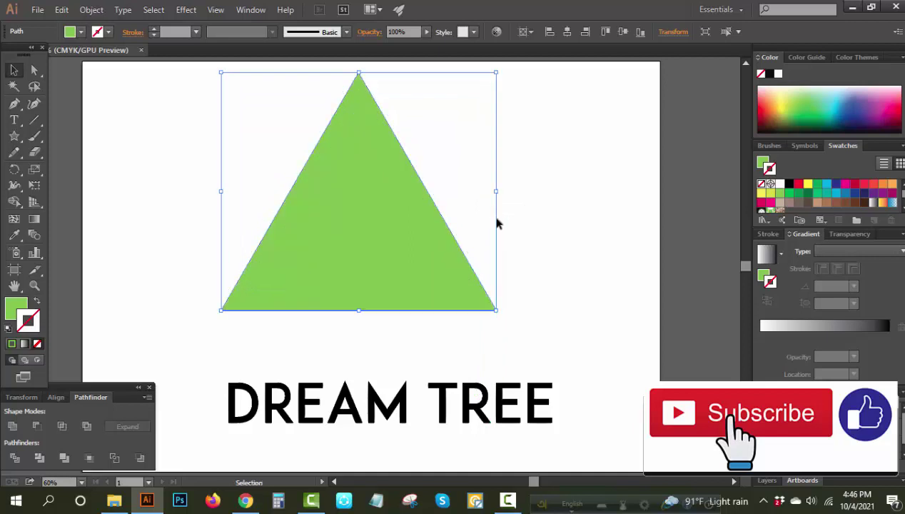
click(789, 184)
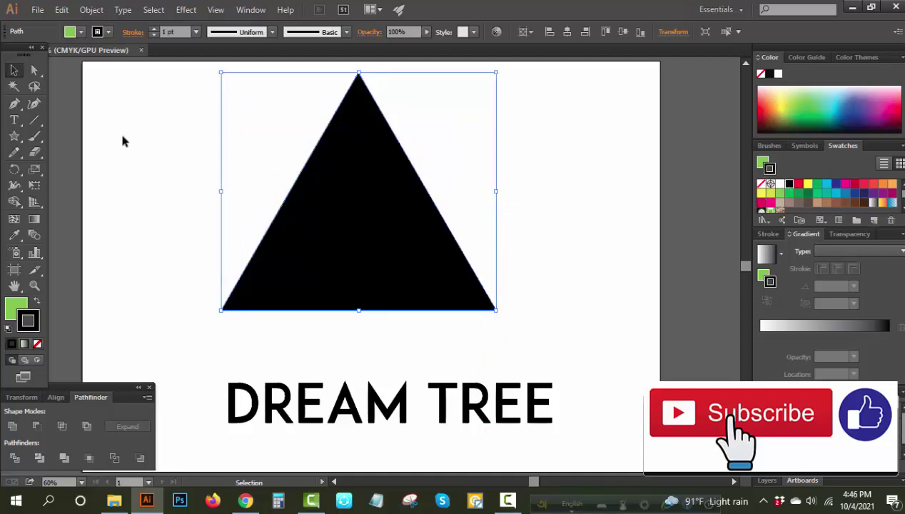
Step: Send the black triangle to the back, behind the green DT mark
right_click(370, 195)
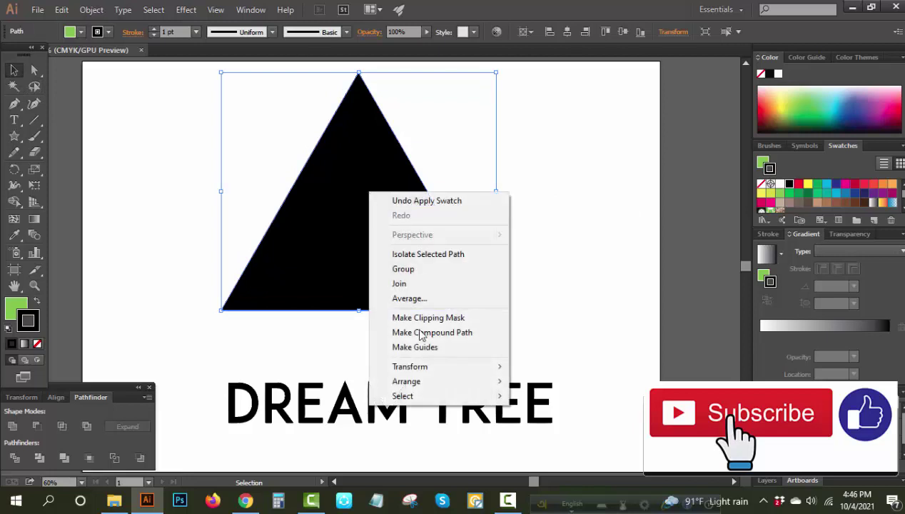
mouse_move(418, 381)
click(552, 425)
click(487, 277)
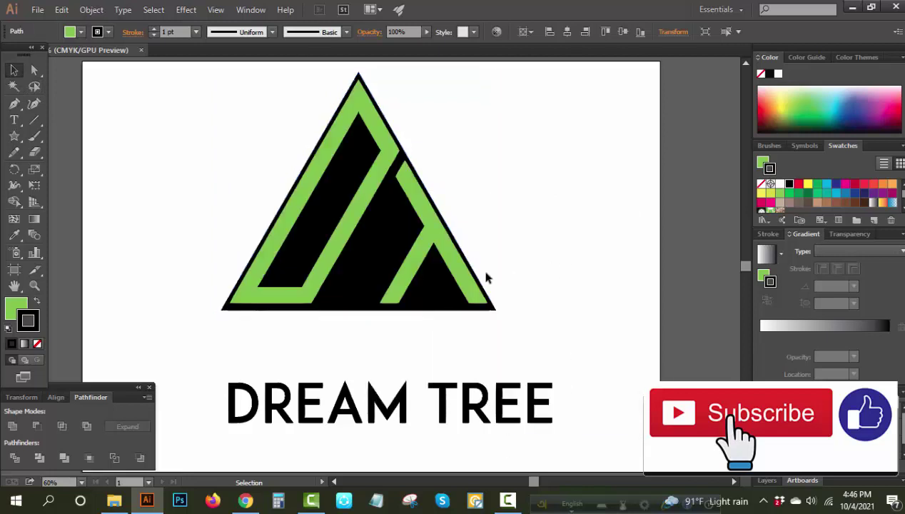
Step: Nudge the green DT mark down slightly to even out the black border around it
click(452, 260)
key(Down)
key(Down)
key(Down)
key(Down)
key(Down)
key(Down)
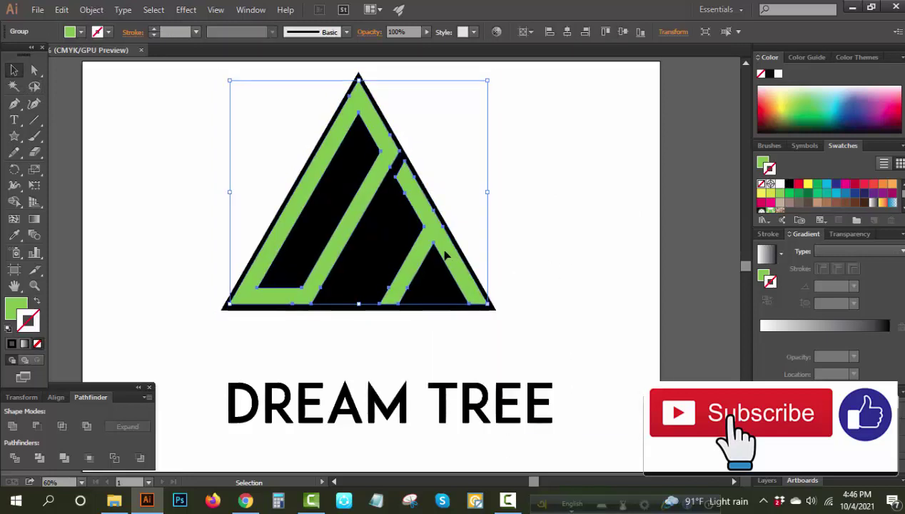
click(534, 237)
Step: Group the DT mark with its black triangle and scale them down from the center to about two thirds size
drag(546, 225, 499, 307)
key(ctrl+g)
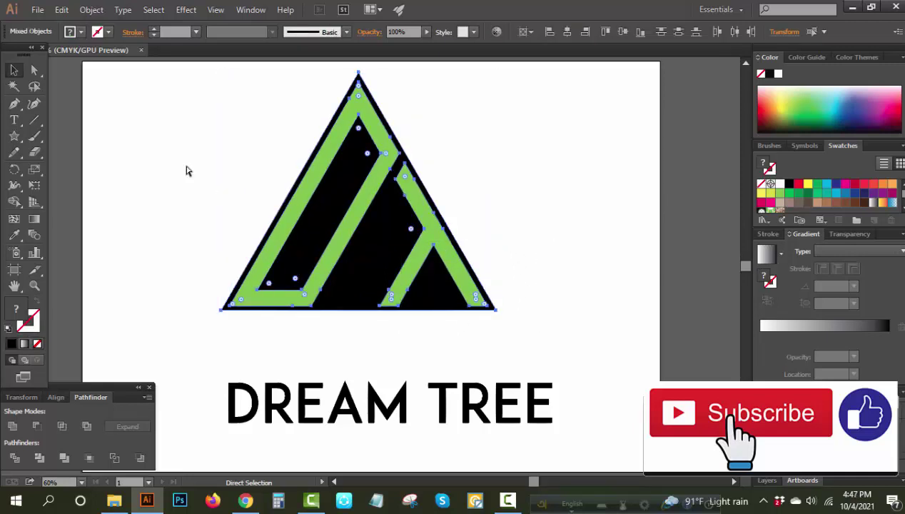
drag(496, 191, 450, 202)
click(519, 240)
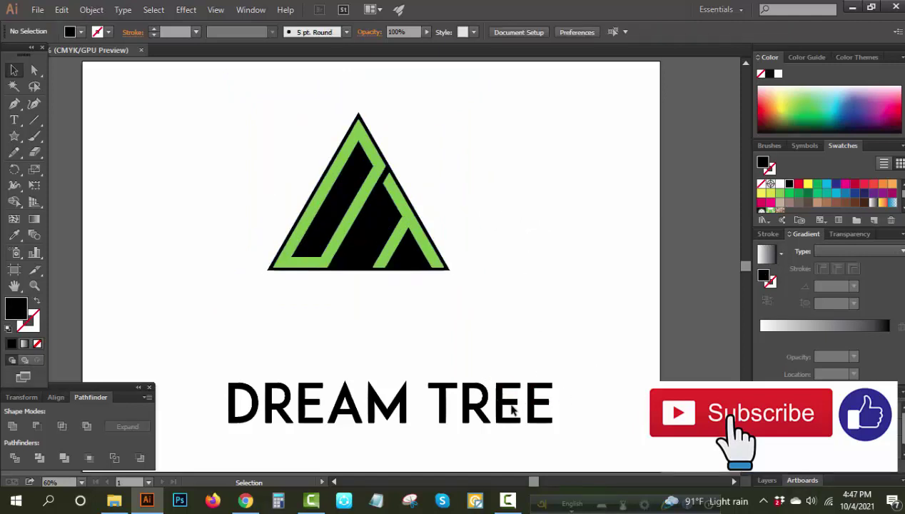
Step: Scale the DREAM TREE lettering down to about two thirds and move it up below the triangle
click(492, 344)
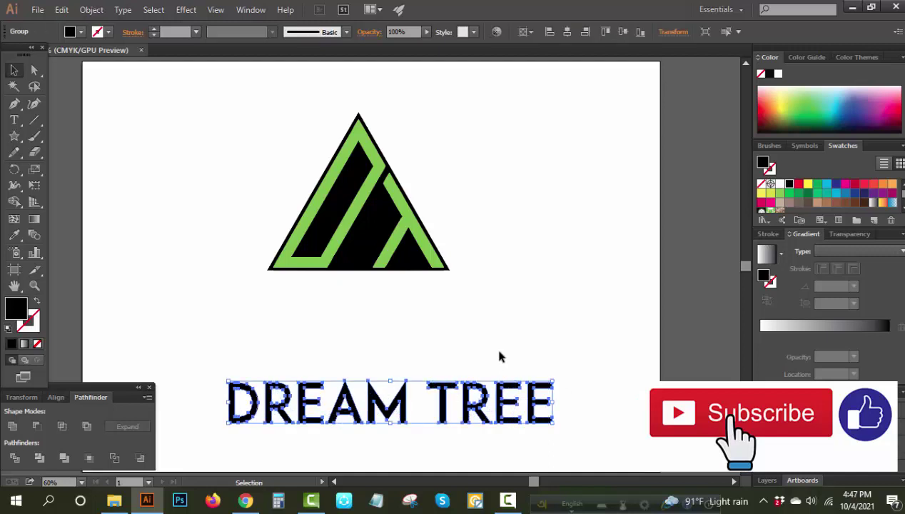
click(500, 360)
drag(517, 420, 492, 333)
click(498, 352)
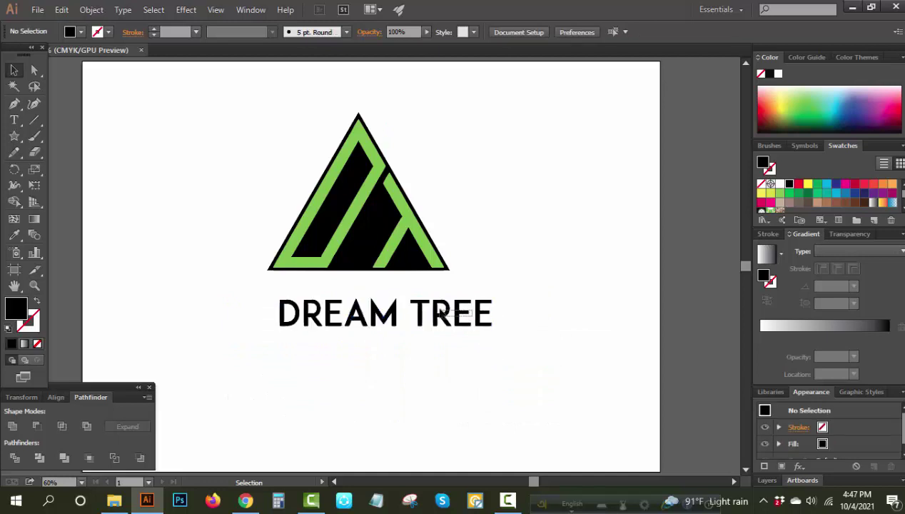
Step: Move the DREAM TREE lettering close beneath the triangle's base and shrink it to nearly the triangle's width
click(482, 318)
click(491, 339)
drag(478, 308, 463, 298)
click(539, 321)
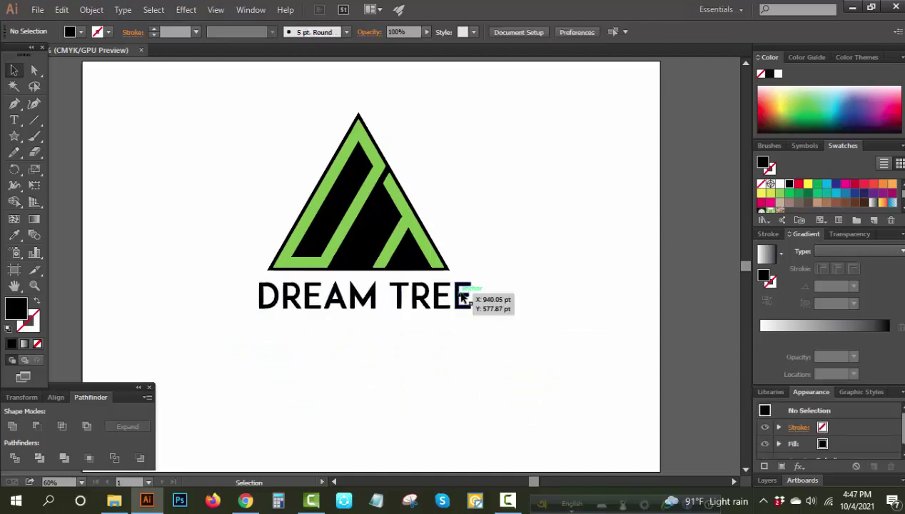
click(469, 302)
drag(473, 294, 464, 300)
click(541, 318)
Step: Center the triangle mark and DREAM TREE lettering horizontally, and nudge the lettering up slightly toward the triangle's base
drag(296, 356, 500, 103)
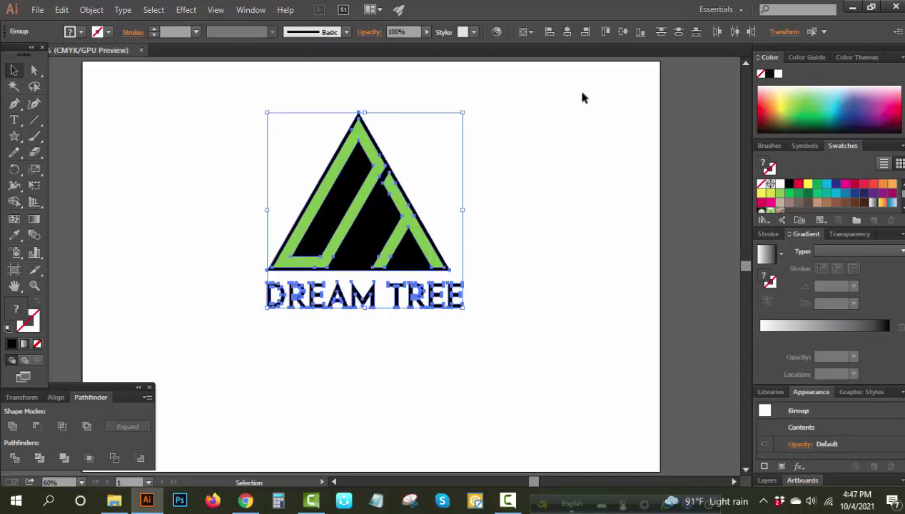
click(562, 32)
click(572, 207)
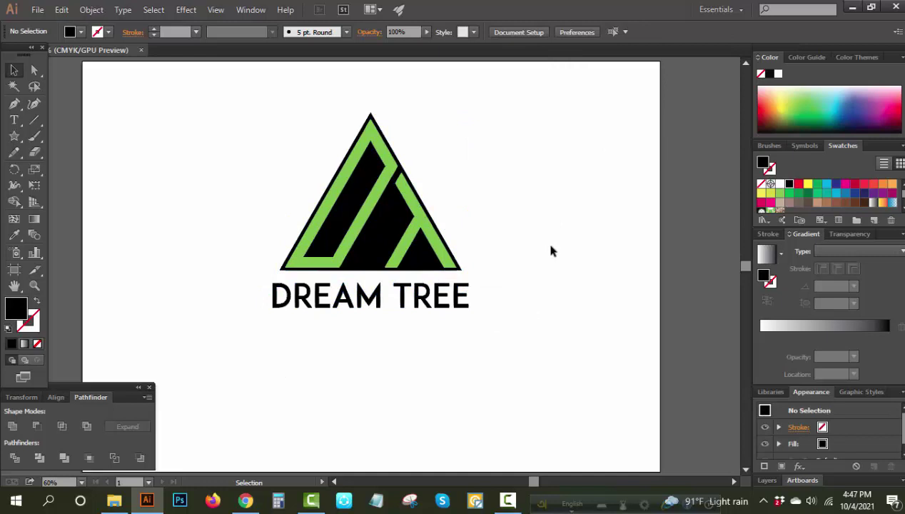
click(431, 302)
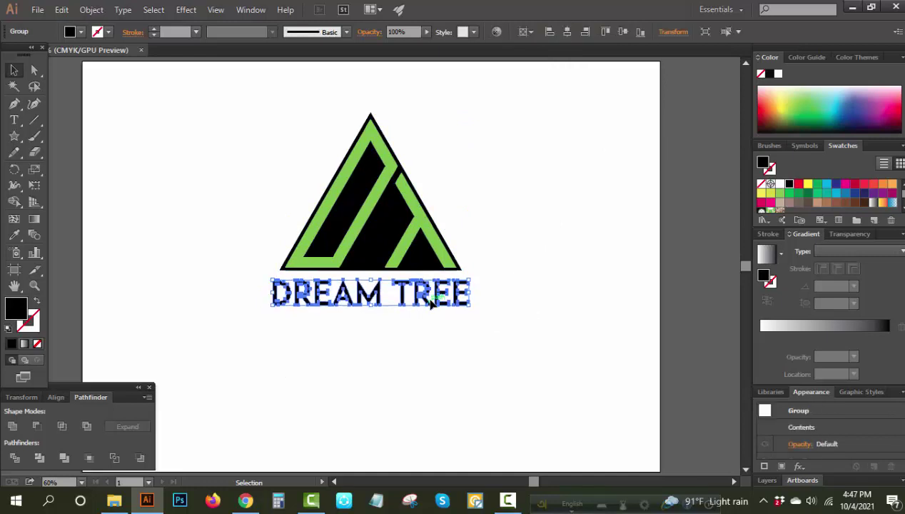
click(492, 350)
Step: Group the triangle mark with the DREAM TREE lettering and center the whole logo on the artboard
key(ctrl+a)
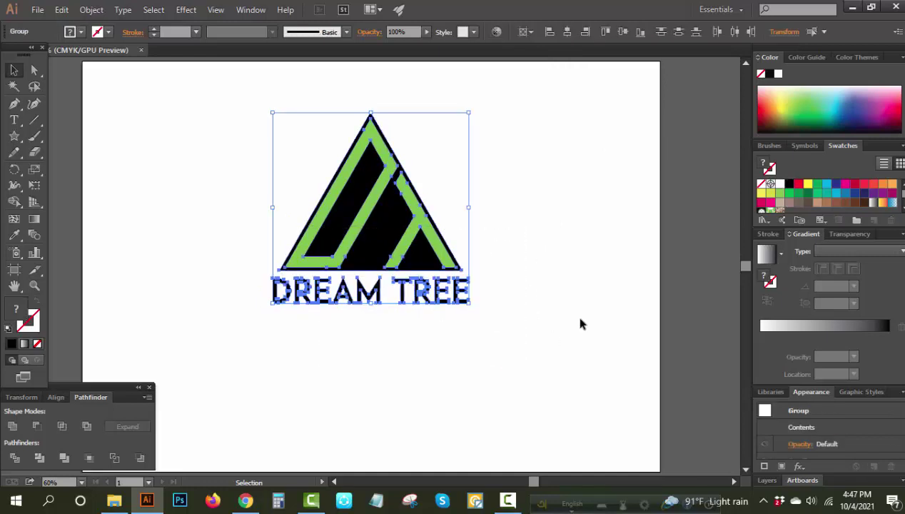
right_click(576, 262)
click(630, 325)
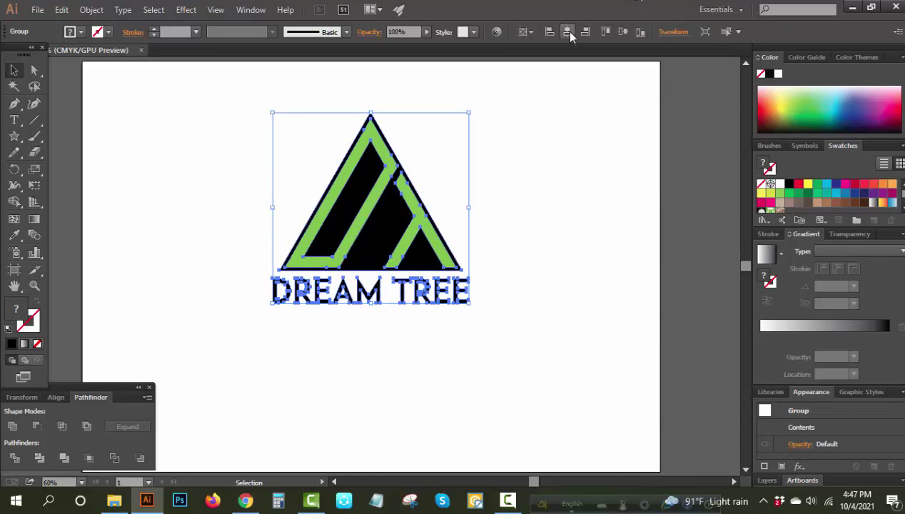
click(620, 33)
click(532, 242)
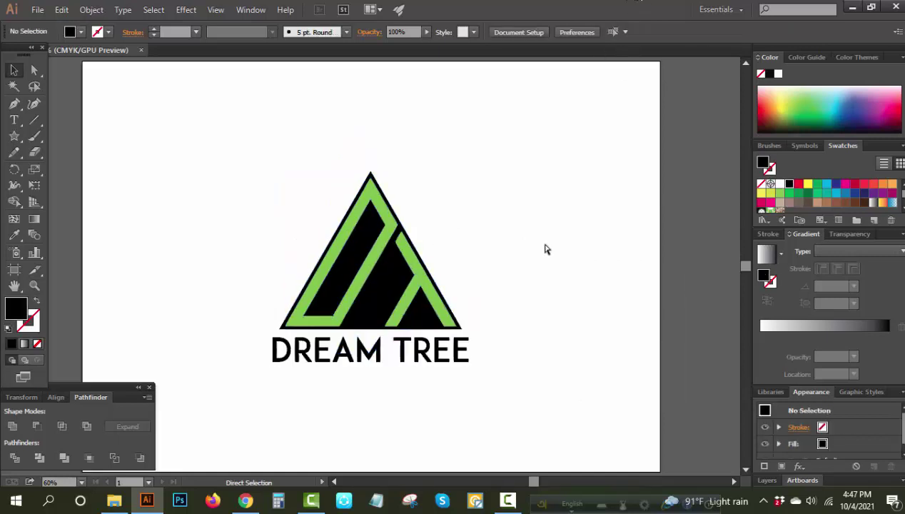
Step: Recolor the black background triangle and the word DREAM with the dark gray swatch
key(a)
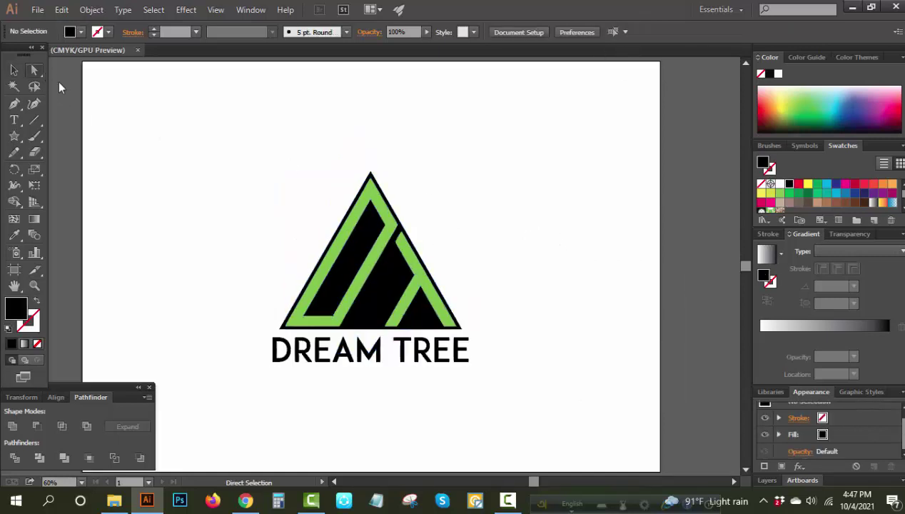
click(380, 320)
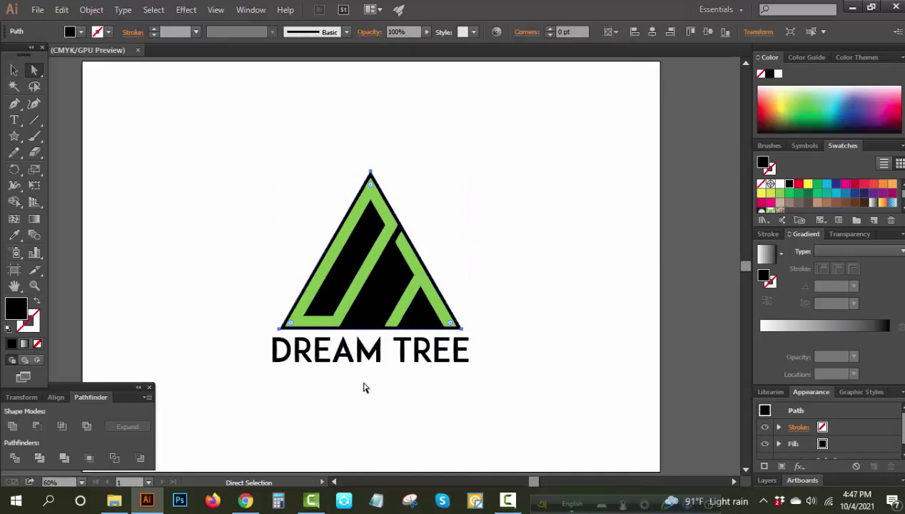
drag(366, 387, 243, 345)
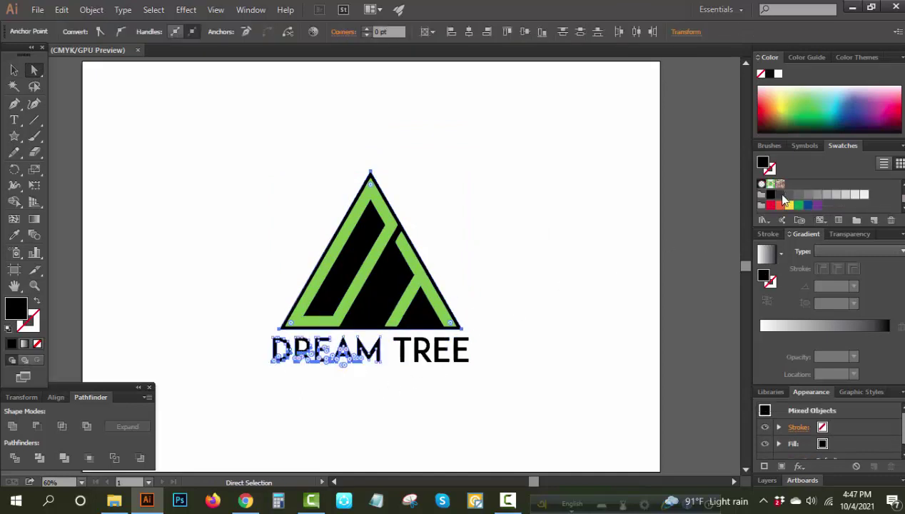
click(780, 195)
click(467, 279)
Step: Fill both shapes of the light green DT mark and the word TREE with a more saturated green swatch
click(427, 286)
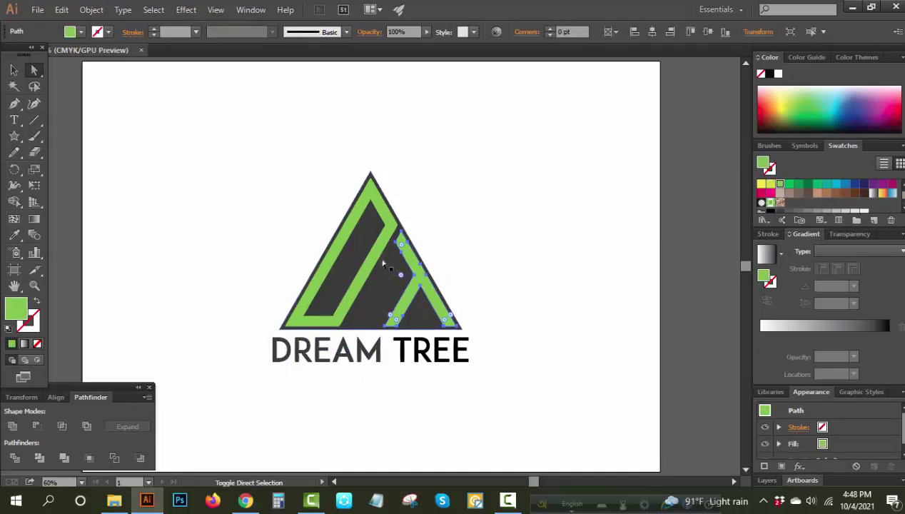
drag(480, 380, 402, 354)
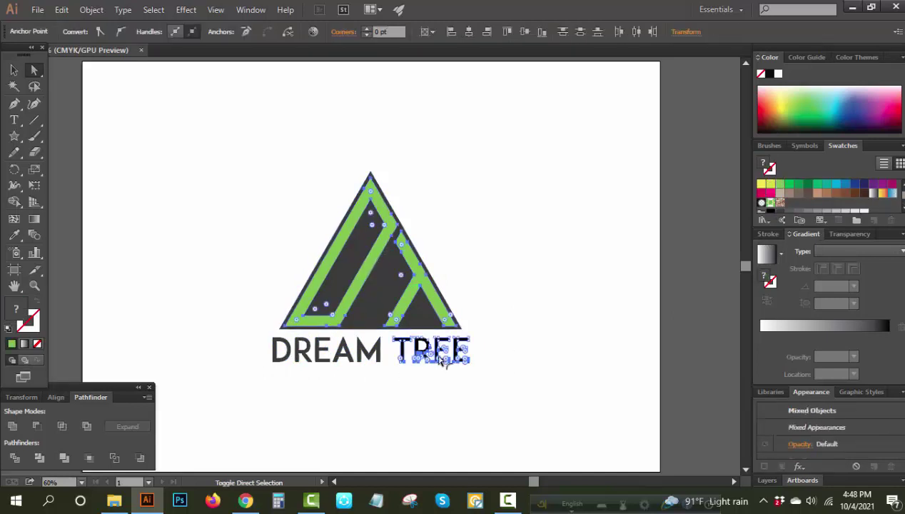
click(789, 183)
click(548, 230)
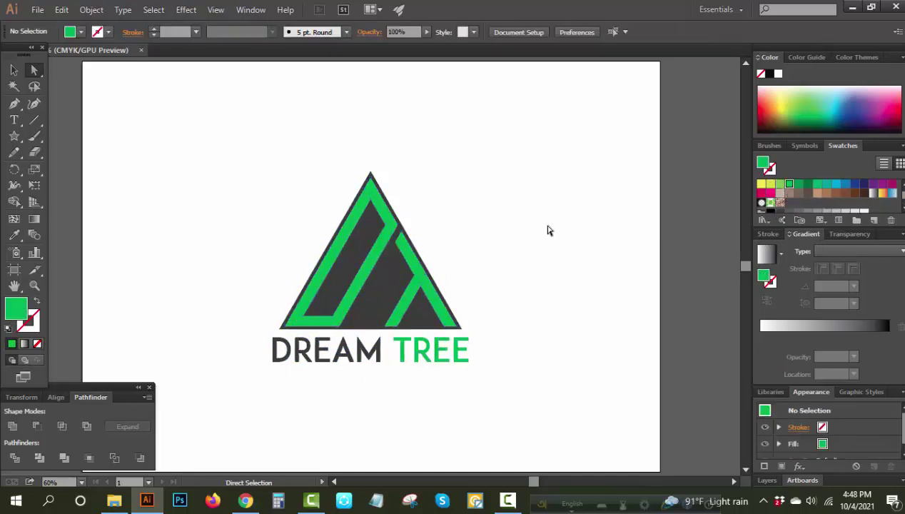